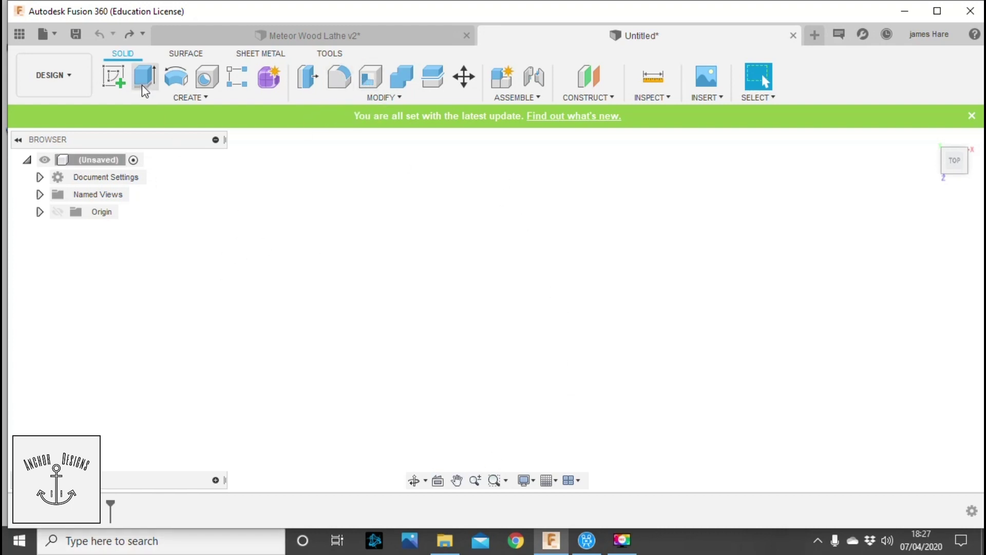
Start a sketch on the horizontal XZ plane and draw a rectangle from the origin, 80 mm wide and 50 mm high
click(108, 72)
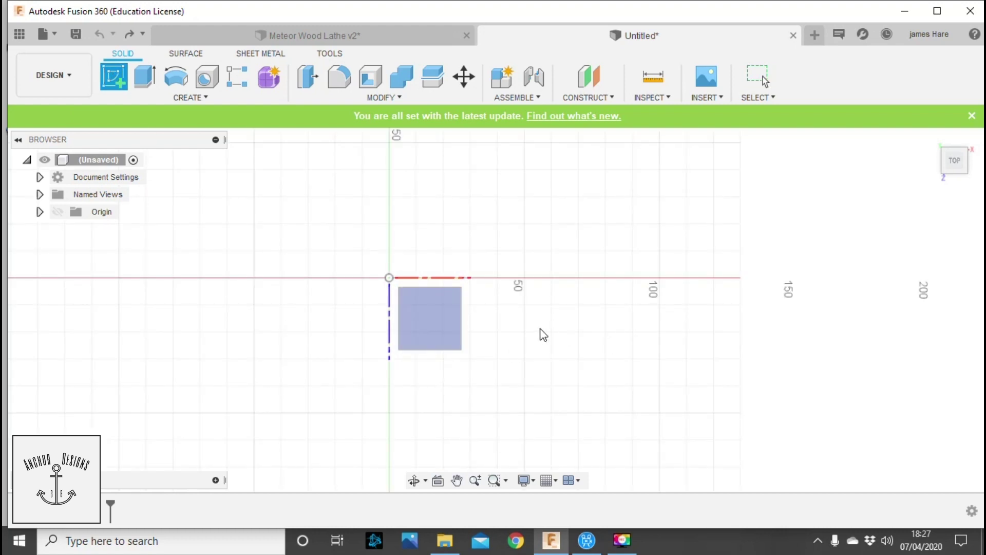
click(406, 316)
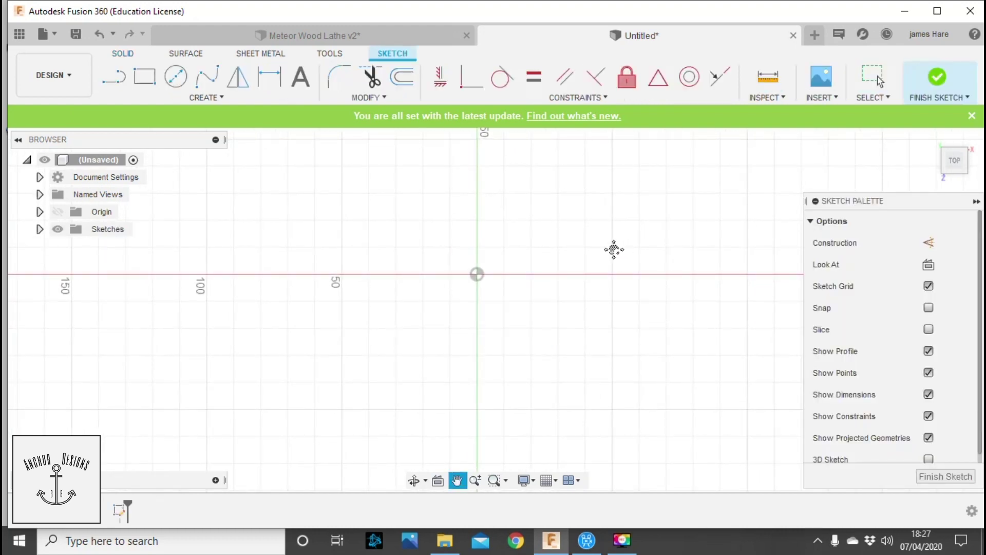
click(145, 77)
click(288, 278)
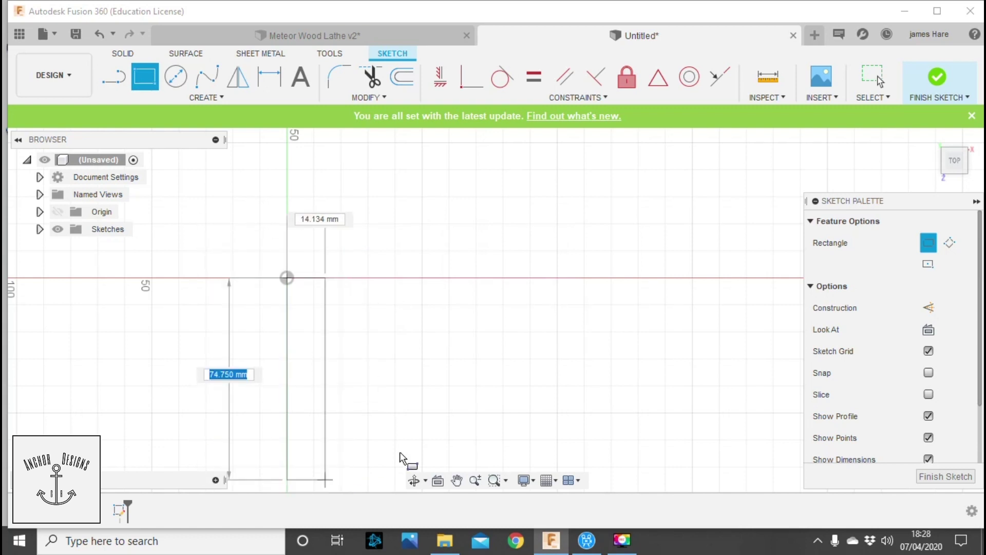
middle_drag(583, 359, 589, 307)
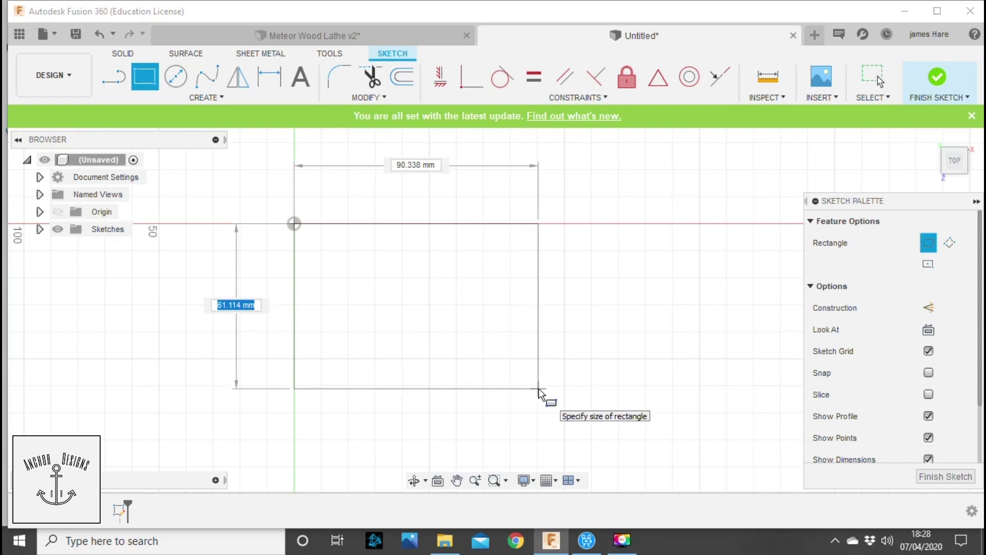
key(Tab)
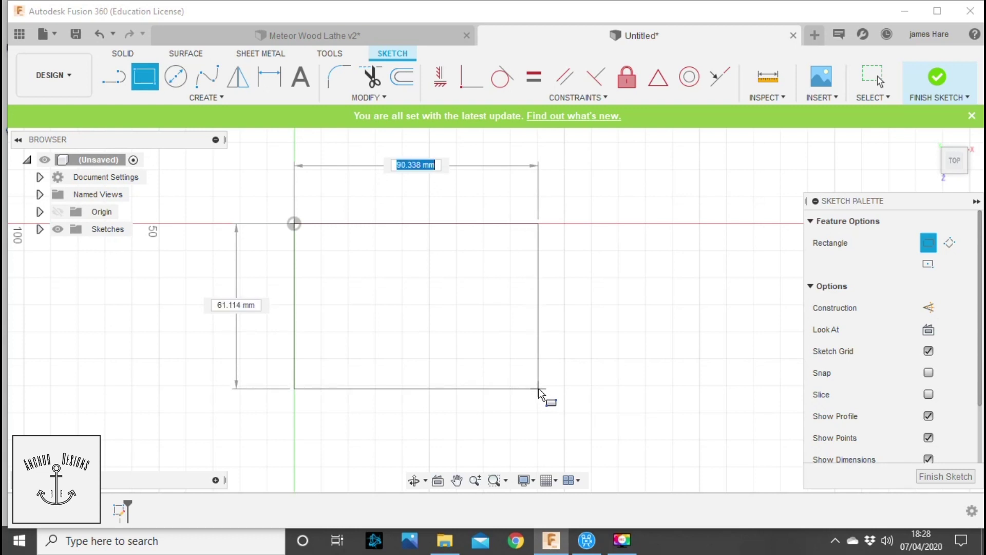
key(Tab)
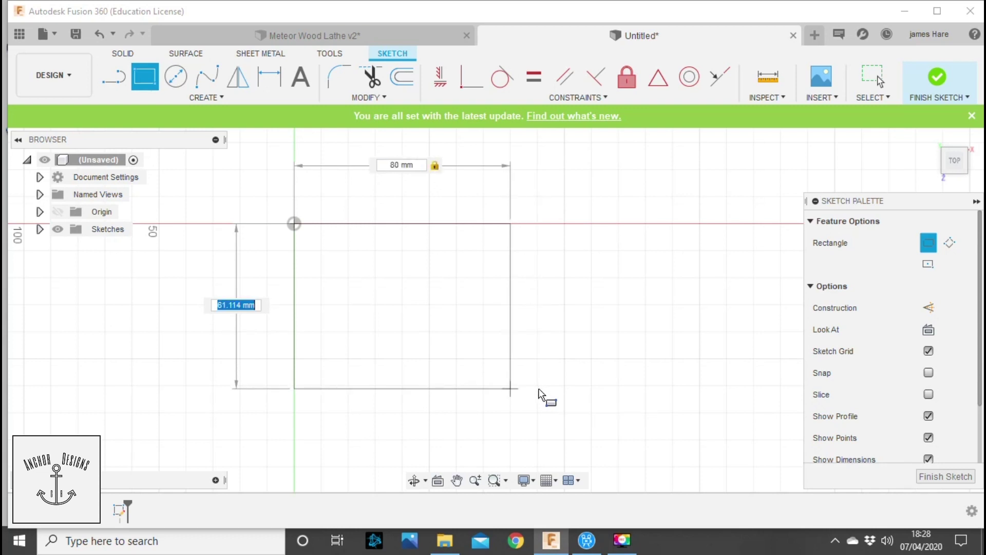
text(50)
key(Tab)
key(Return)
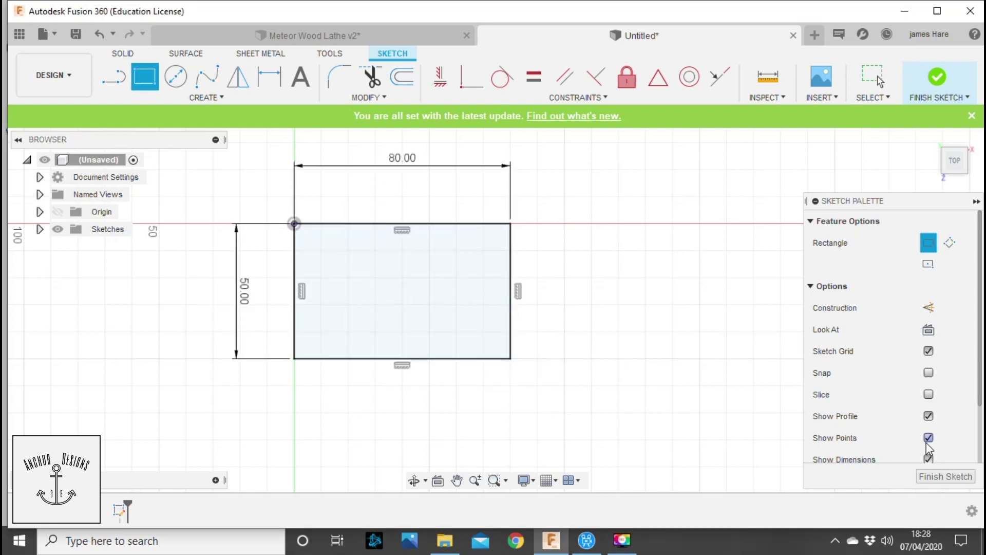
Hide the sketch dimensions and constraints, and leave the rectangle tool
click(929, 459)
scroll(933, 433, down, 1)
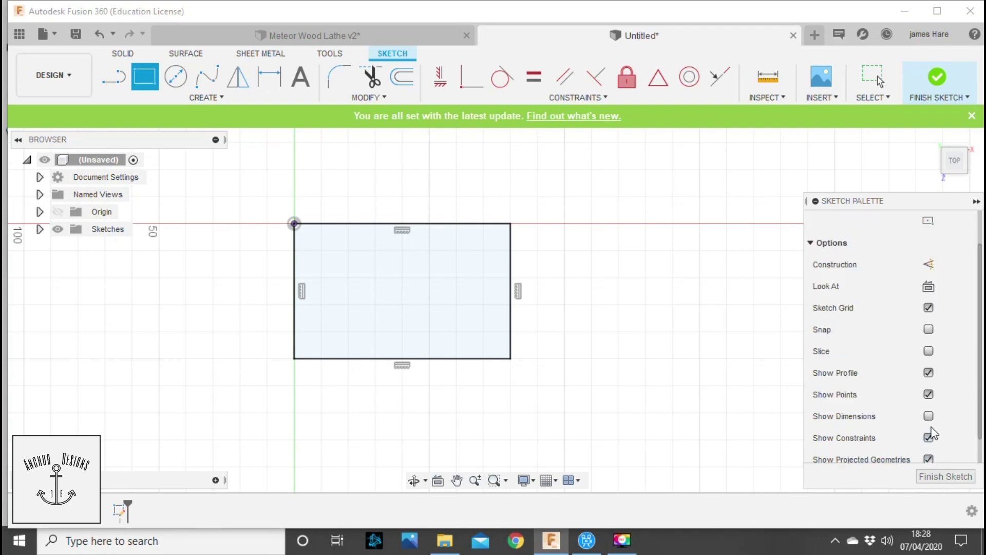
click(928, 438)
scroll(927, 442, down, 1)
key(Escape)
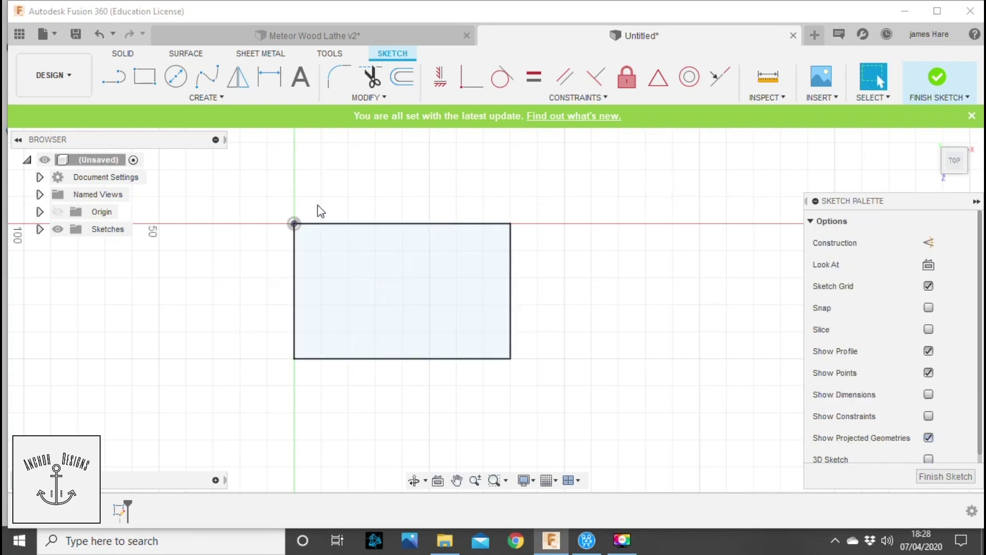
Start inserting a canvas and choose the red-and-green METEOR badge photo from the Desktop folder
scroll(334, 177, up, 2)
middle_drag(454, 207, 520, 155)
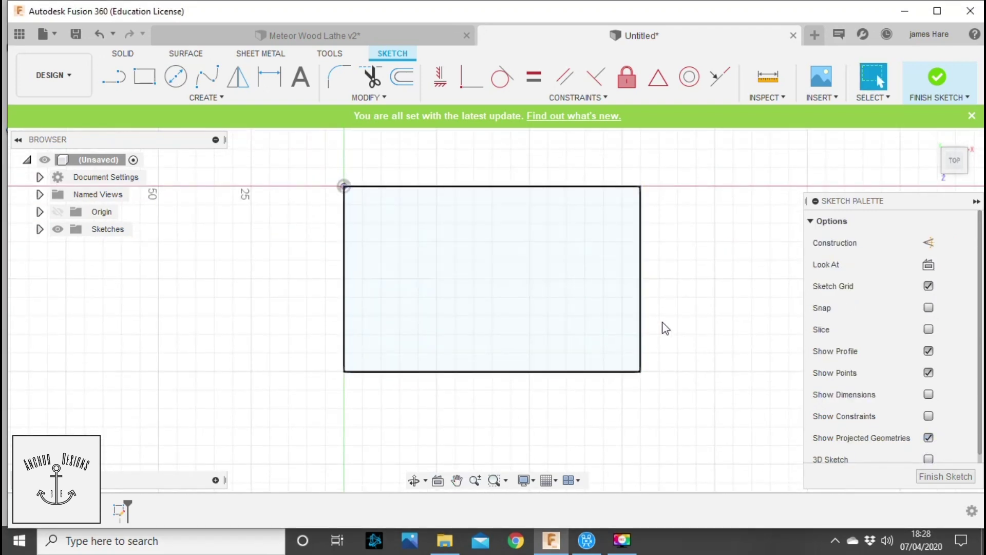
middle_drag(590, 248, 564, 287)
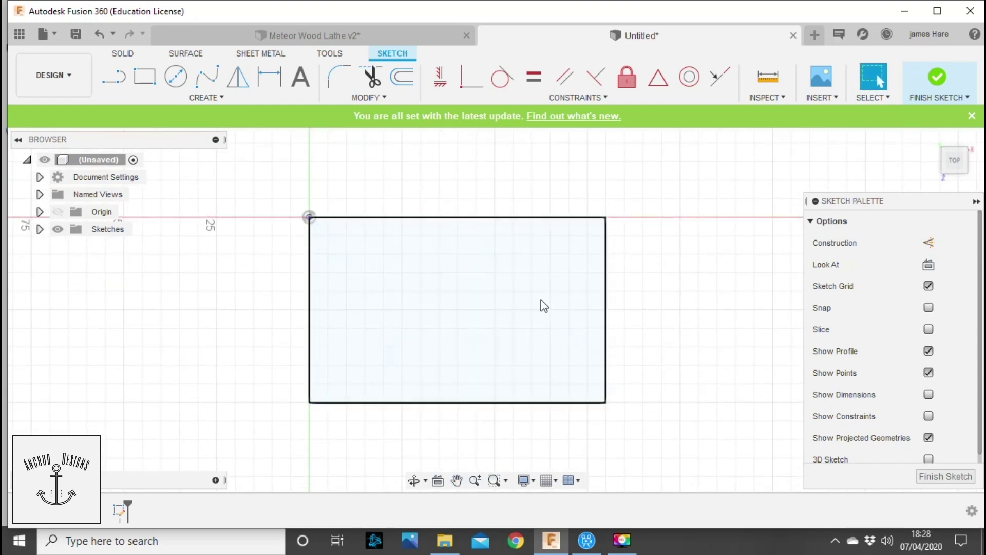
click(830, 97)
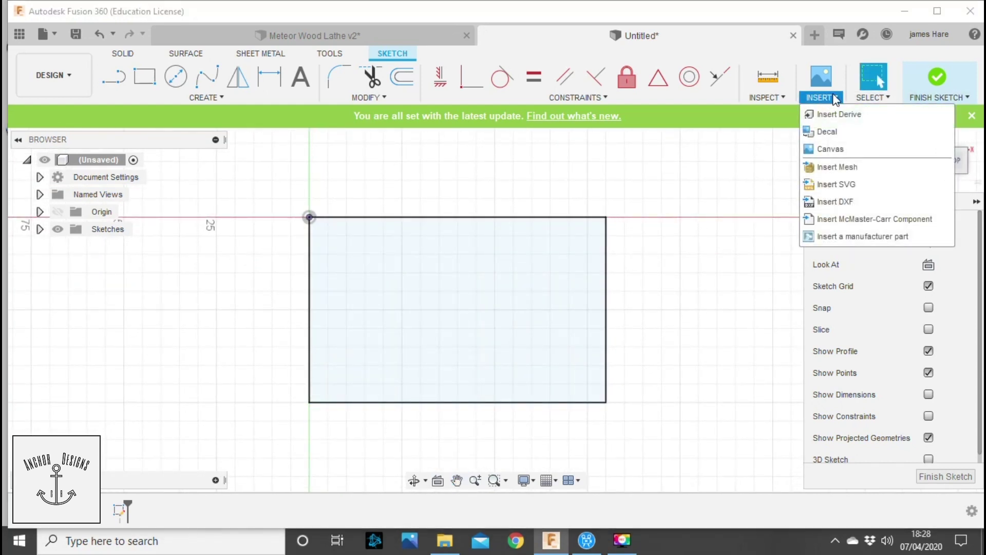
click(845, 85)
click(814, 96)
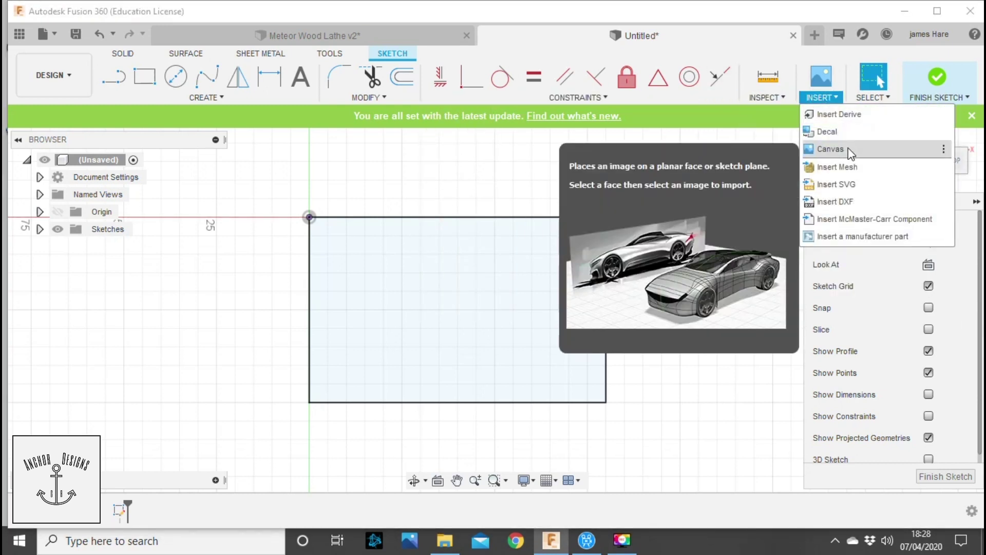
click(850, 150)
mouse_move(480, 93)
mouse_down()
mouse_move(528, 82)
mouse_move(473, 88)
mouse_up()
click(315, 404)
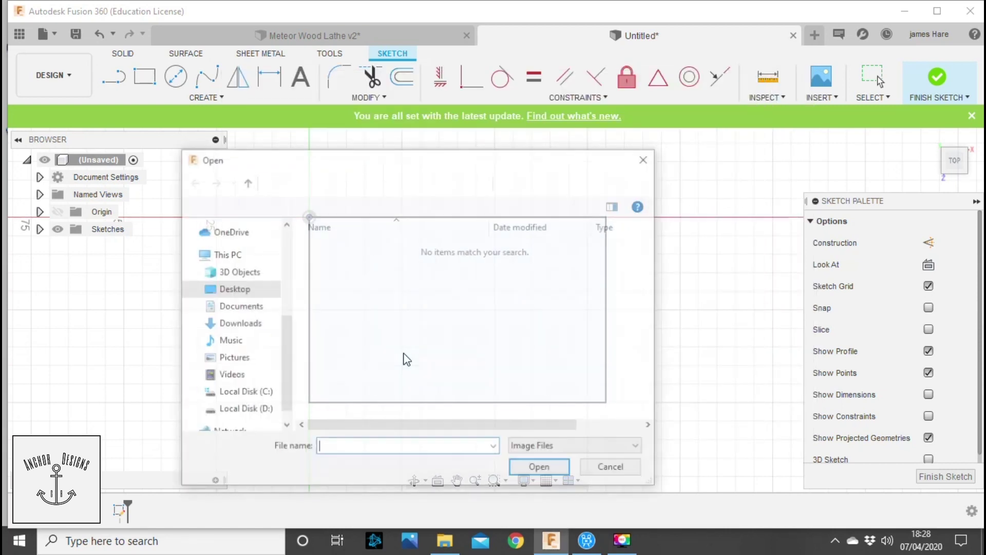
drag(454, 152, 523, 22)
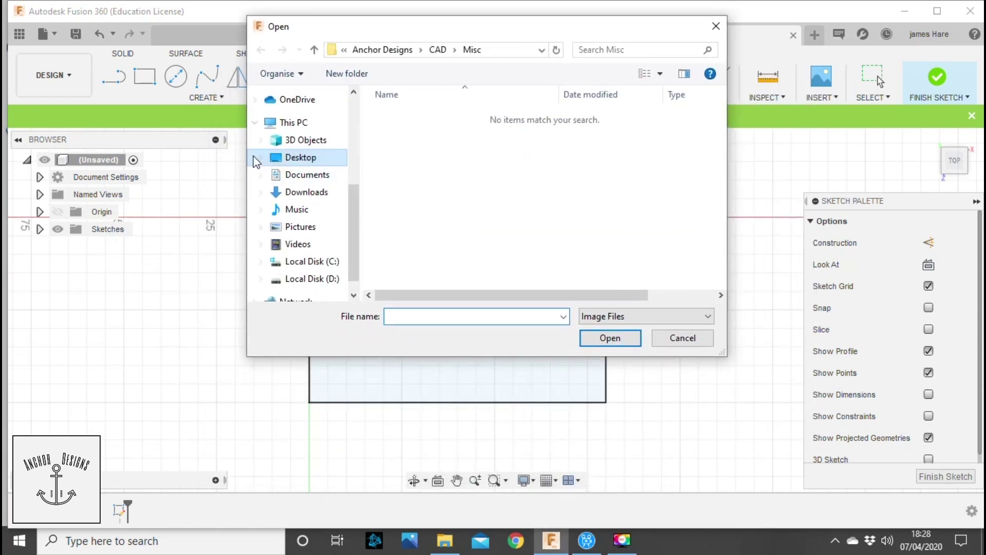
click(303, 160)
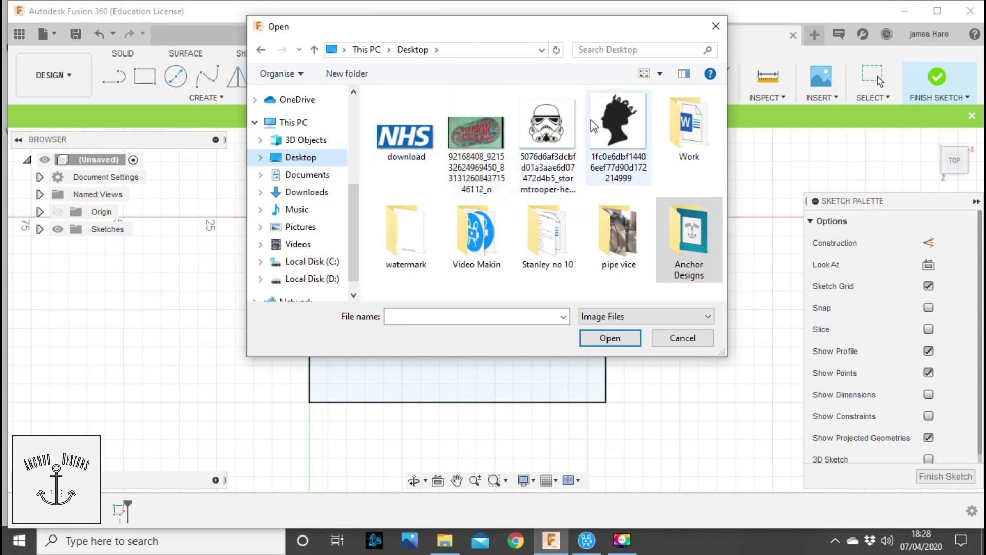
click(489, 124)
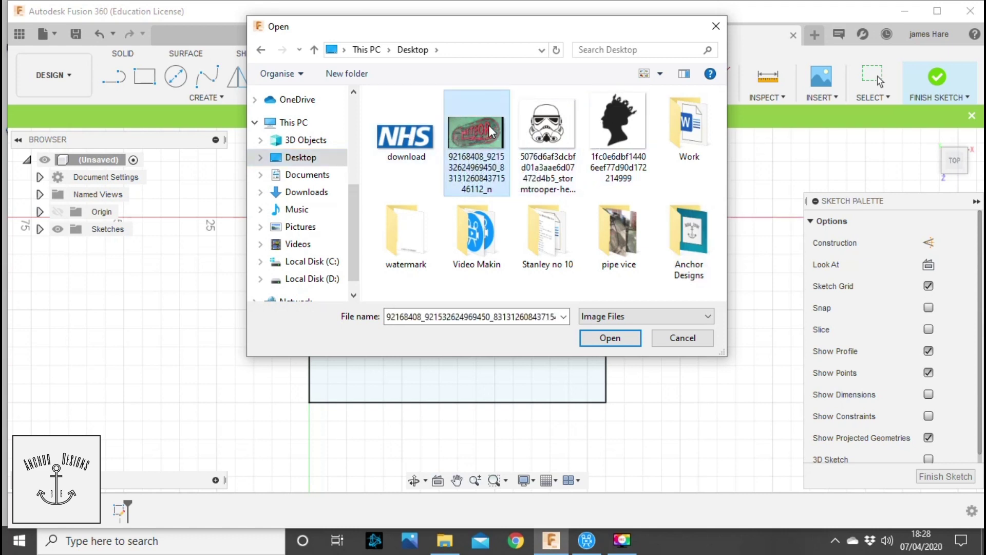
click(611, 338)
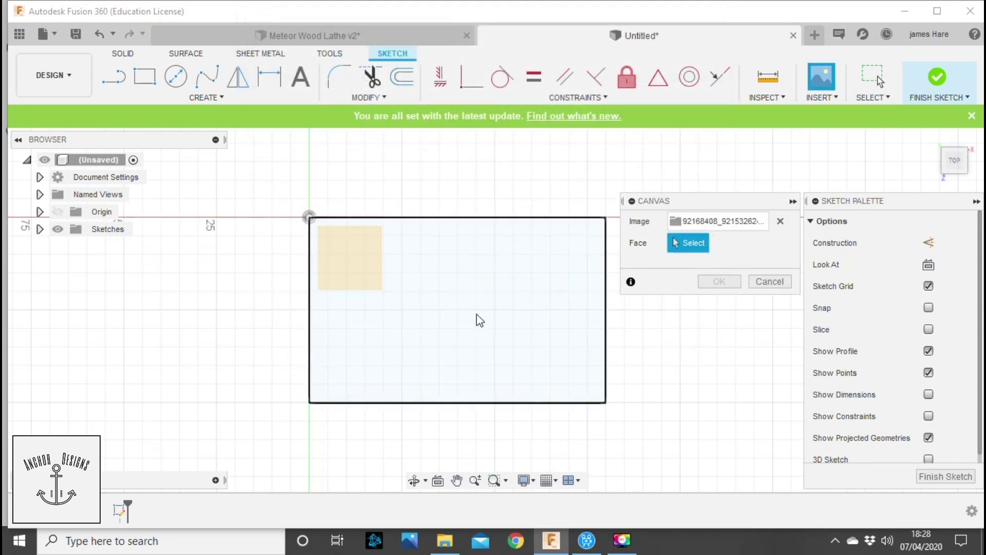
Place the badge photo canvas on the rectangle profile, keeping the default opacity, position and scale
click(477, 316)
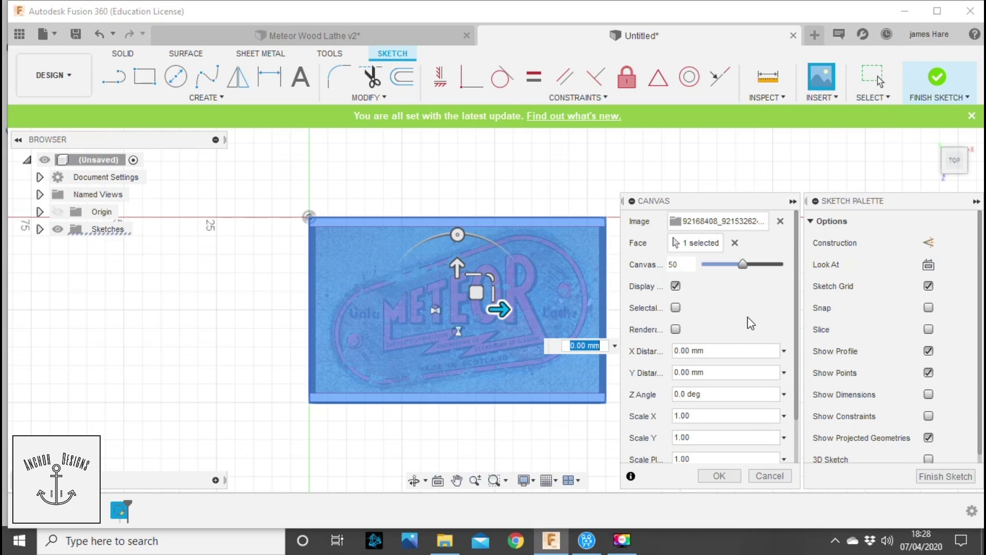
scroll(651, 417, down, 2)
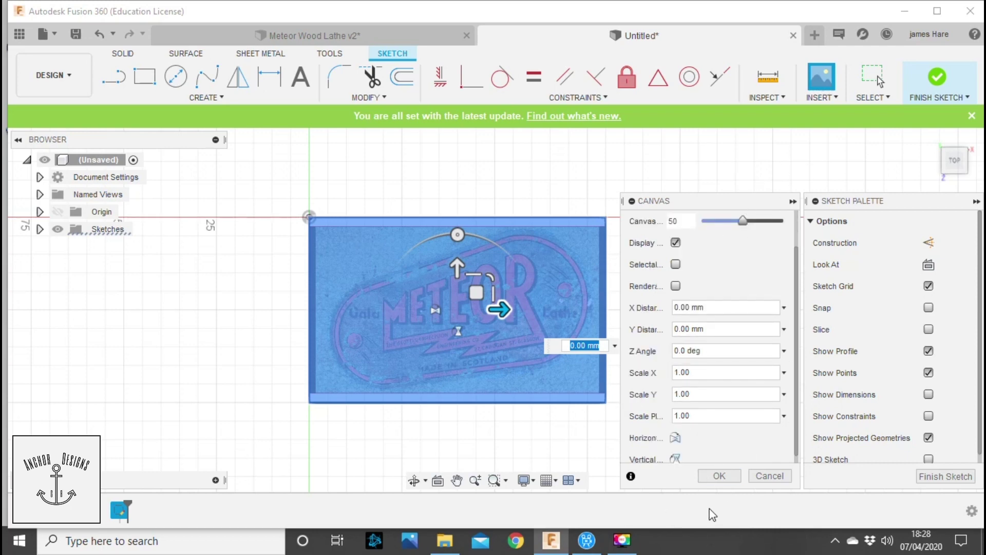
click(719, 477)
scroll(441, 337, up, 3)
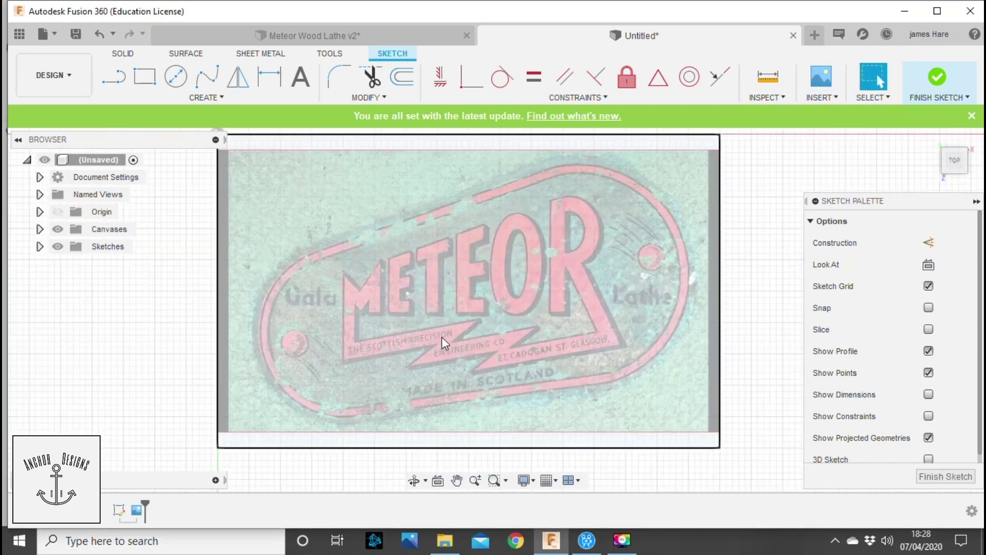
click(414, 480)
drag(436, 381, 409, 381)
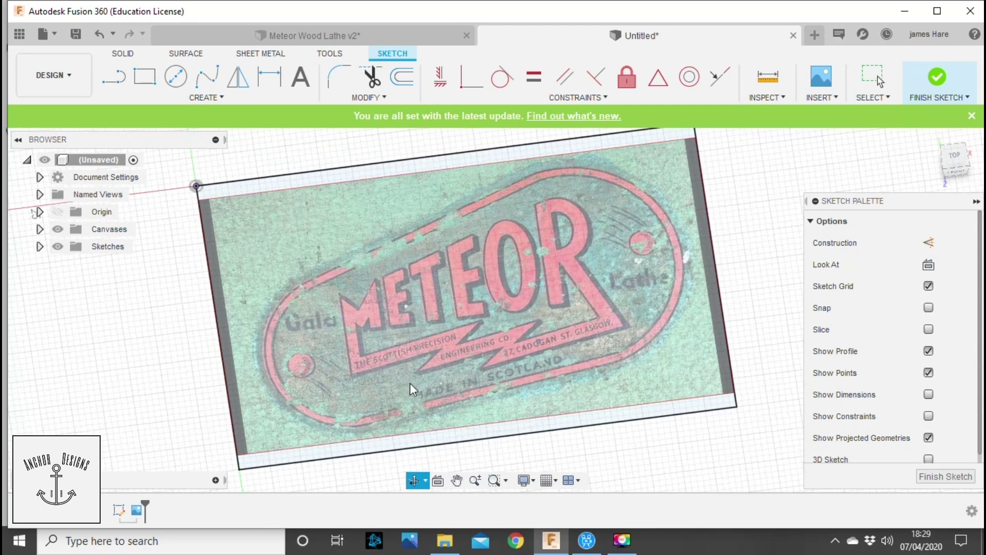
key(Escape)
click(522, 271)
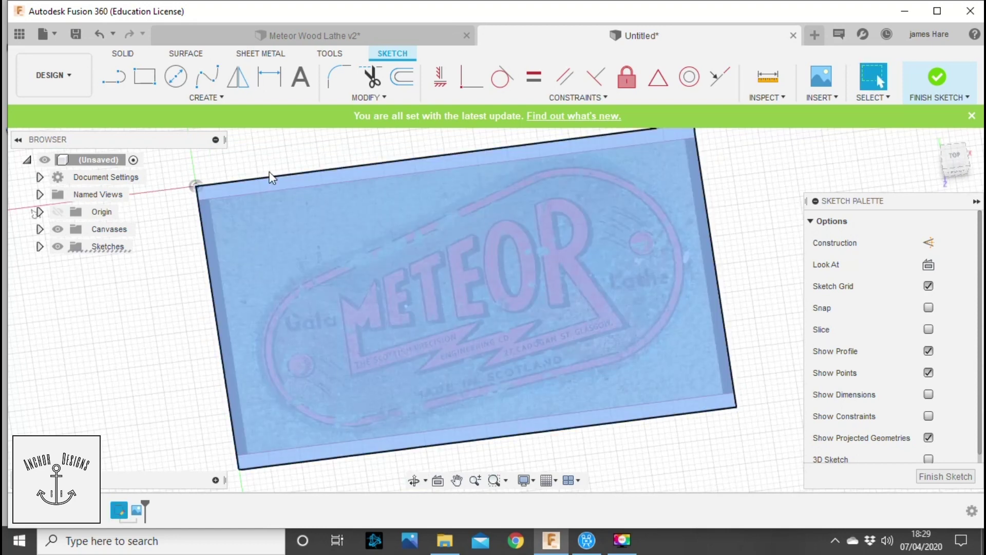
key(l)
key(l)
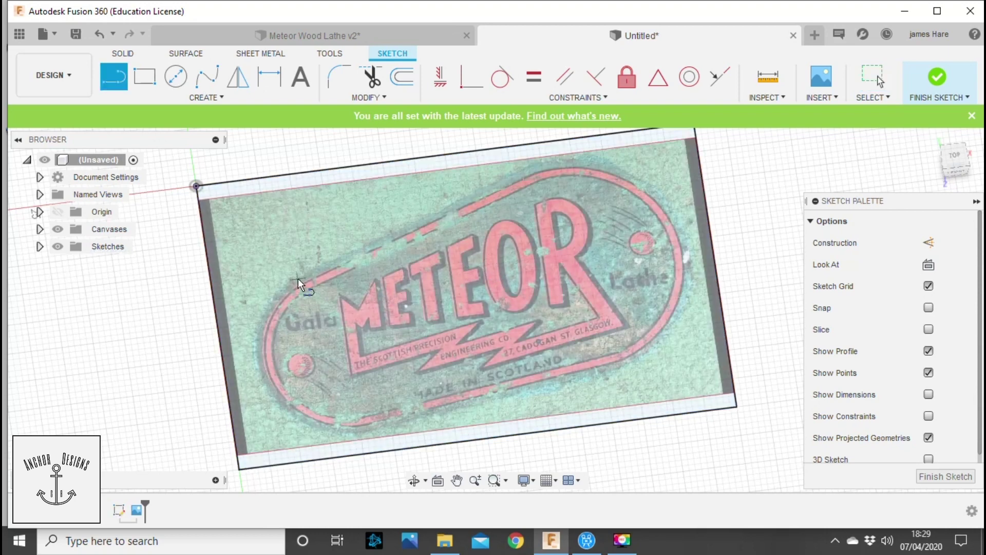
click(437, 480)
click(486, 286)
Trace the badge's outer border with lines, including a segment about 43.3 mm long along the straight lower edge
scroll(476, 351, up, 2)
middle_drag(476, 352, 478, 294)
key(l)
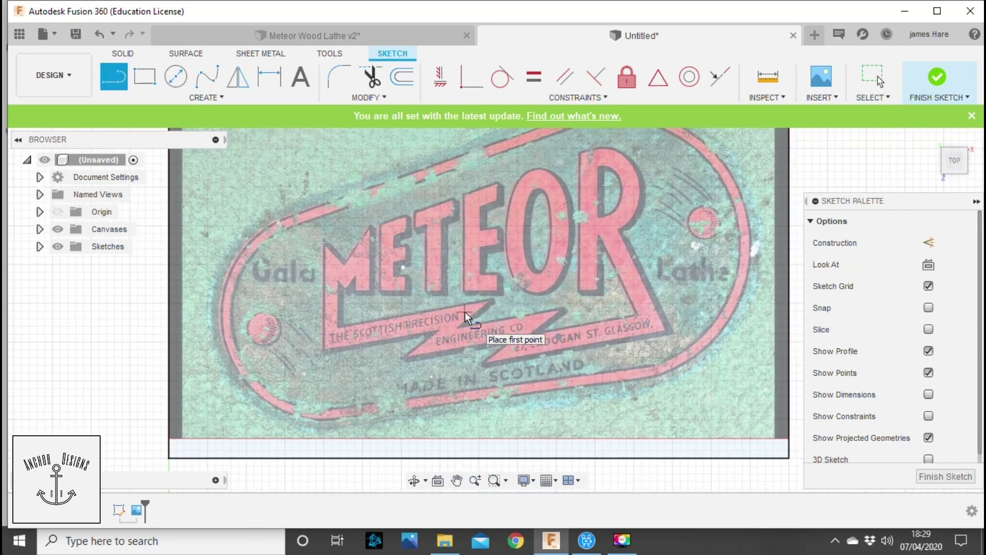
scroll(447, 319, down, 2)
middle_drag(451, 307, 429, 336)
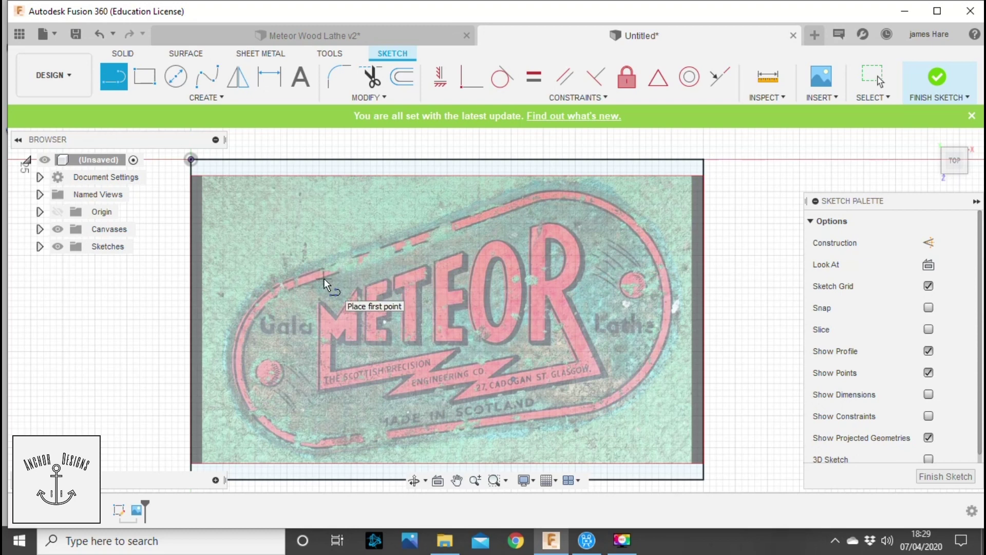
click(297, 273)
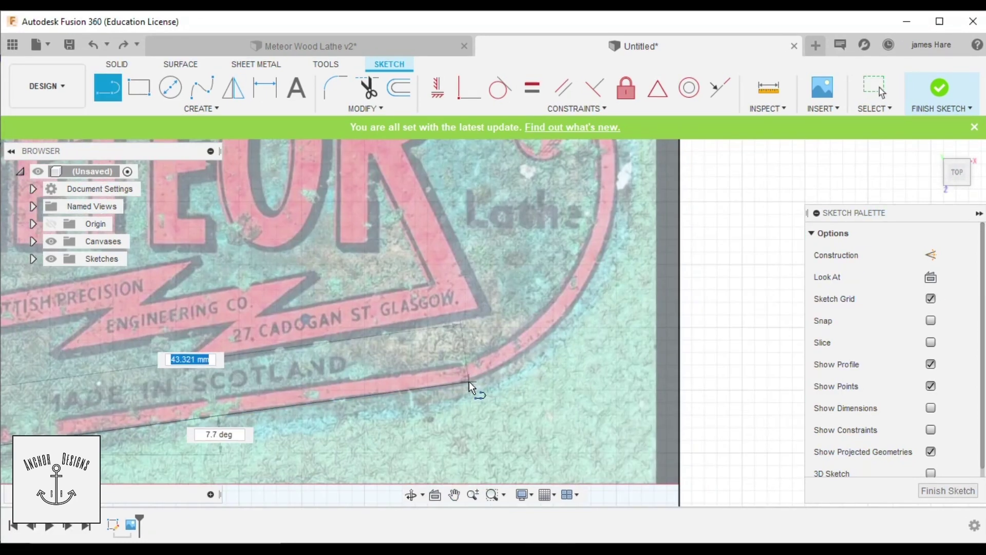
click(469, 382)
Trace the badge's rounded right end with a fit point spline, running from the lower edge up to the upper edge
click(541, 345)
click(615, 234)
middle_drag(623, 173, 607, 289)
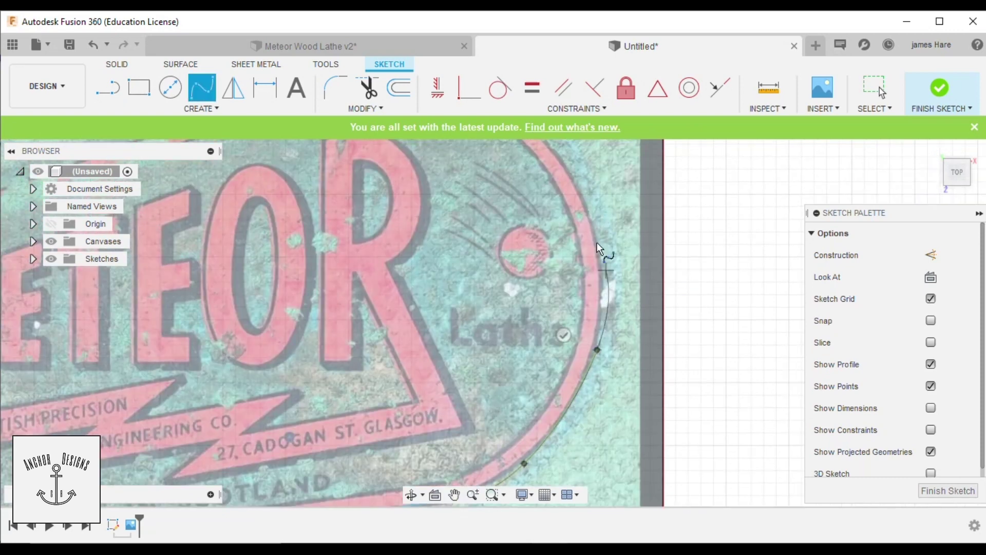
click(584, 205)
middle_drag(585, 204, 652, 344)
double_click(383, 218)
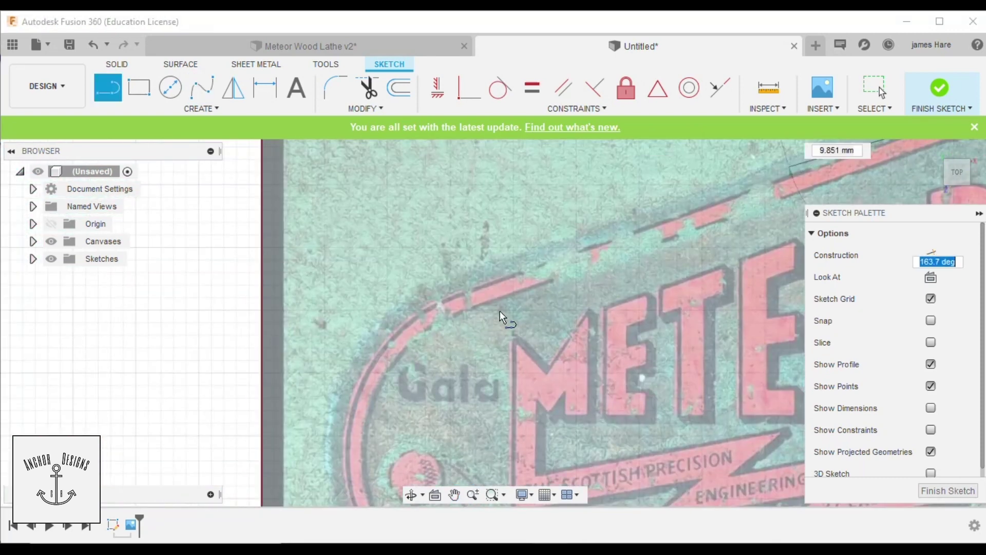
Draw a line along the badge's straight upper edge and trace its rounded left end with a fit point spline
click(433, 301)
click(208, 98)
click(433, 302)
click(384, 339)
click(353, 405)
middle_drag(353, 406, 432, 261)
scroll(432, 261, up, 3)
click(429, 454)
middle_drag(429, 454, 408, 235)
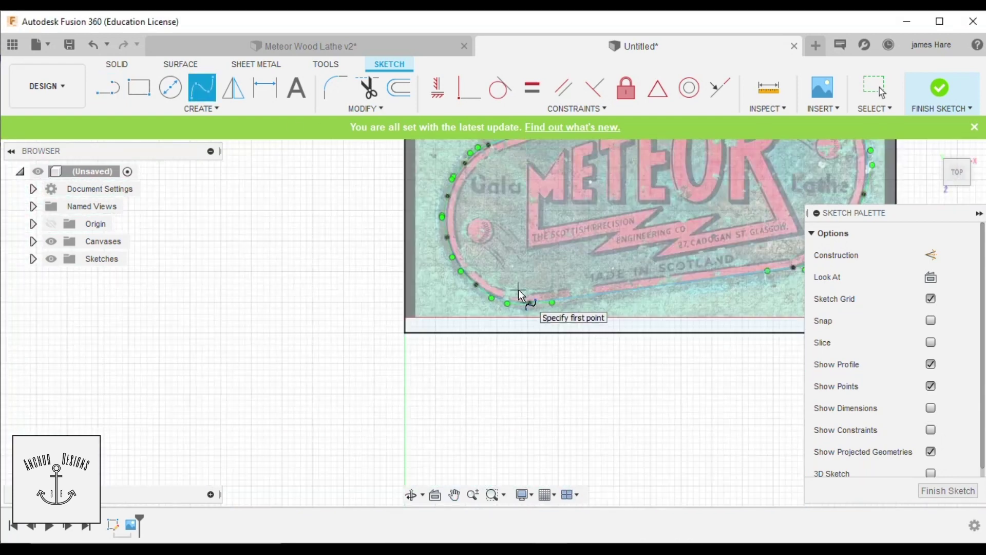
scroll(520, 308, down, 2)
key(Escape)
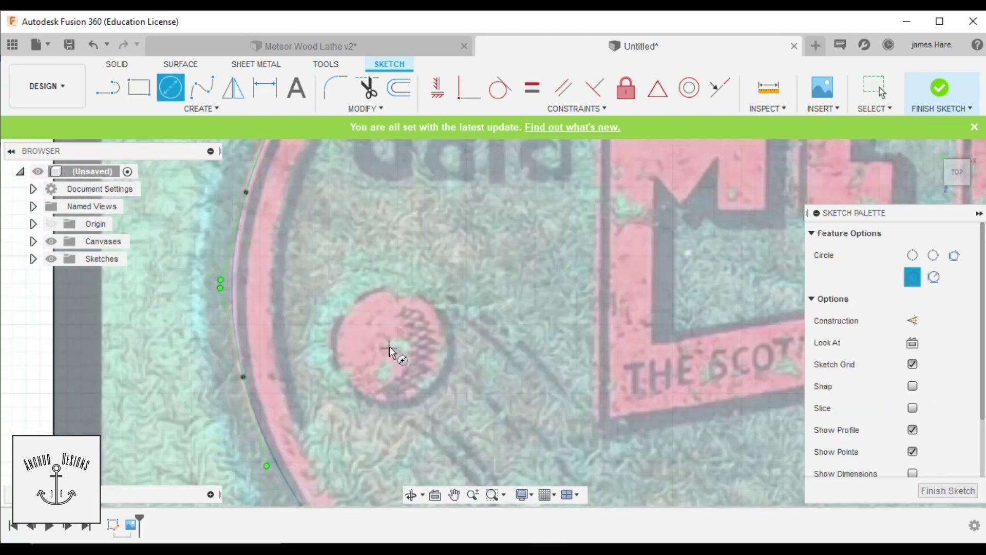
Draw circles over the round rivet heads at the left and right ends of the badge
click(393, 347)
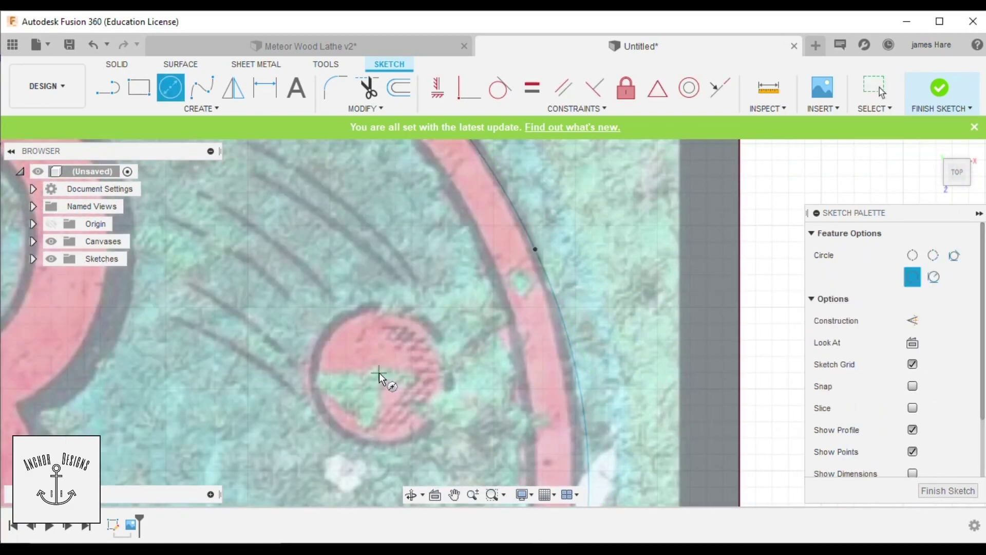
click(379, 372)
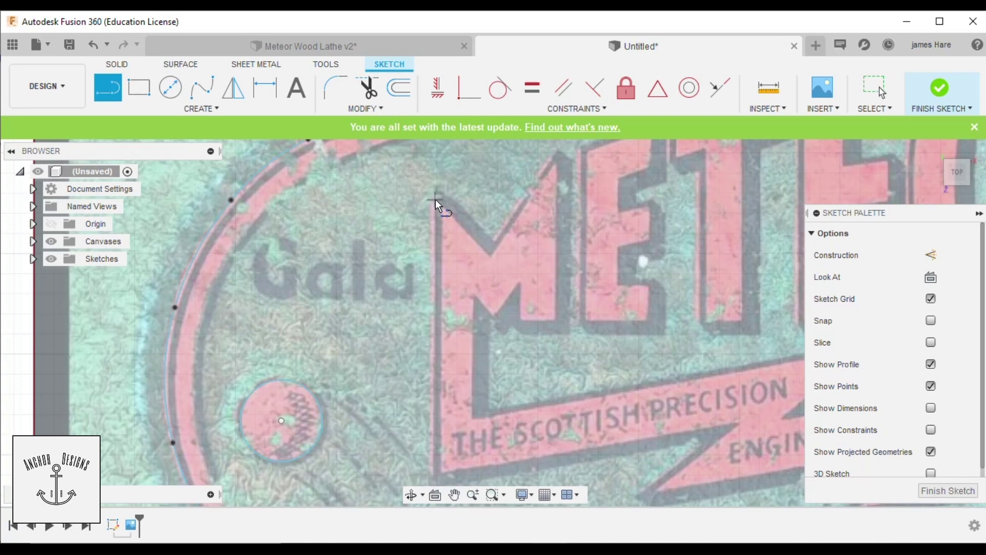
Draw lines down the left side of the M and along the banner's lower zigzag edge, including a segment about 14.4 mm long
click(436, 199)
click(433, 477)
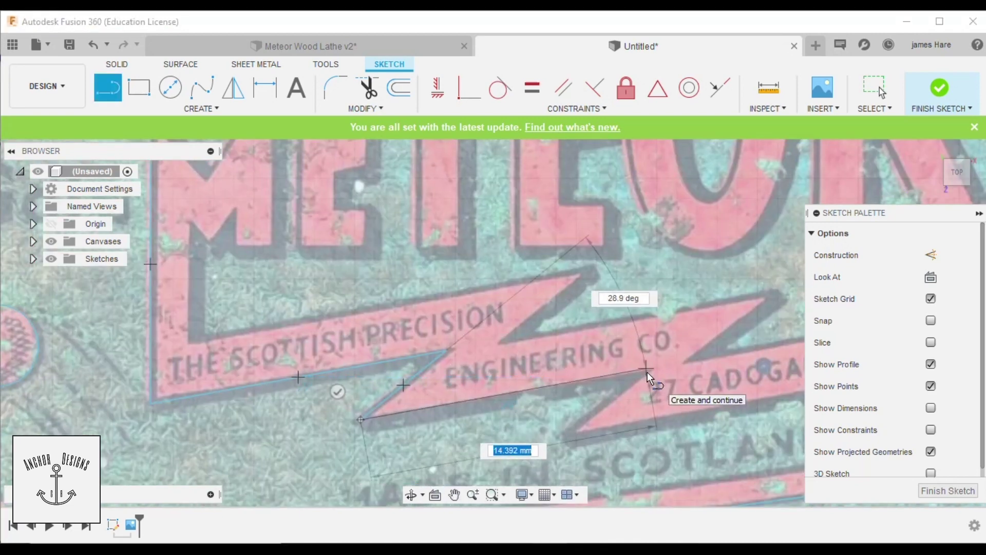
click(647, 372)
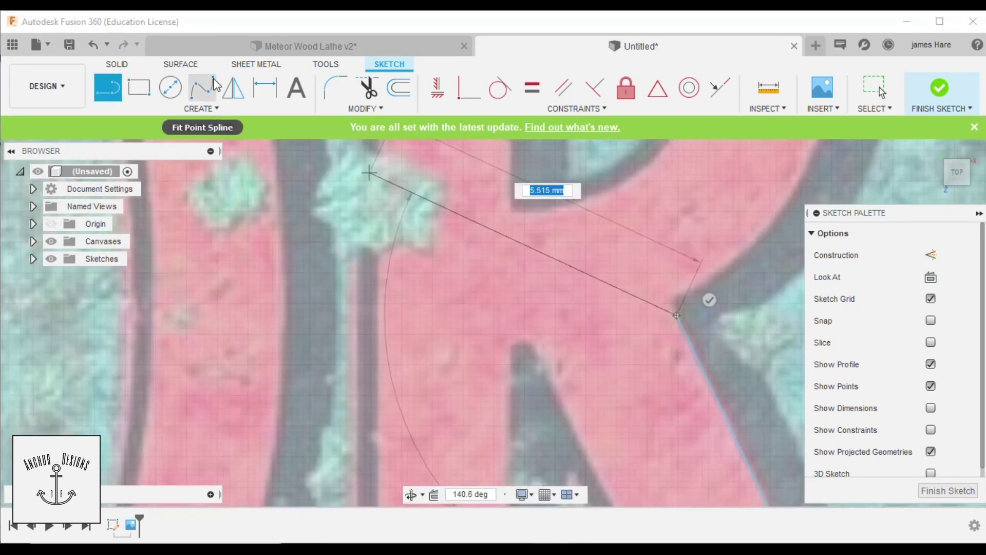
Trace the outer curve of the R's bowl with a fit point spline, running from the leg junction over the upper curve
click(214, 83)
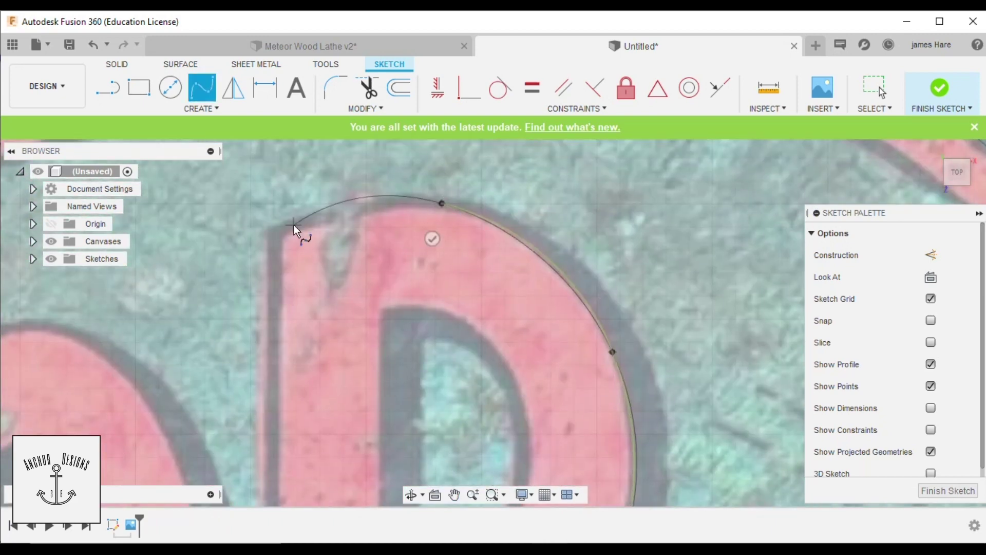
click(441, 203)
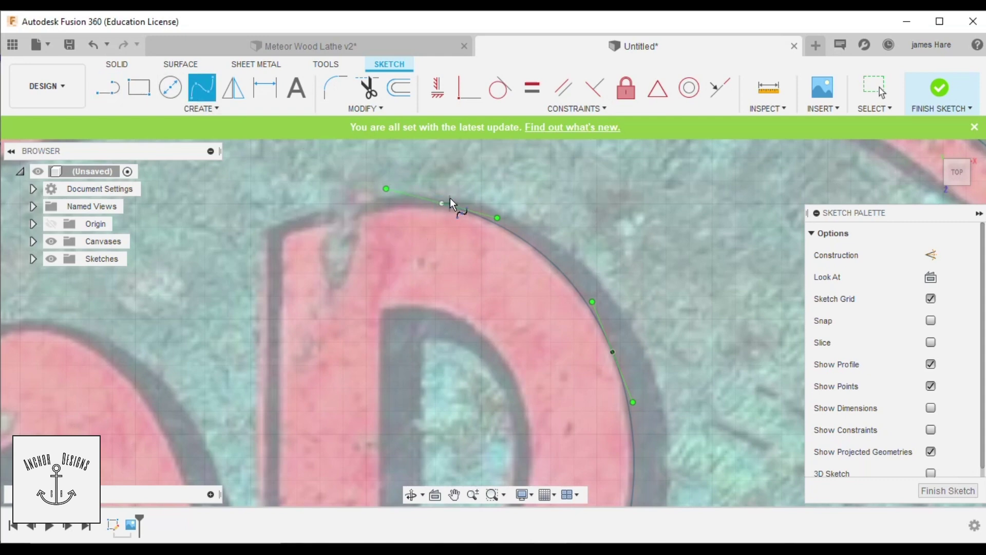
click(442, 203)
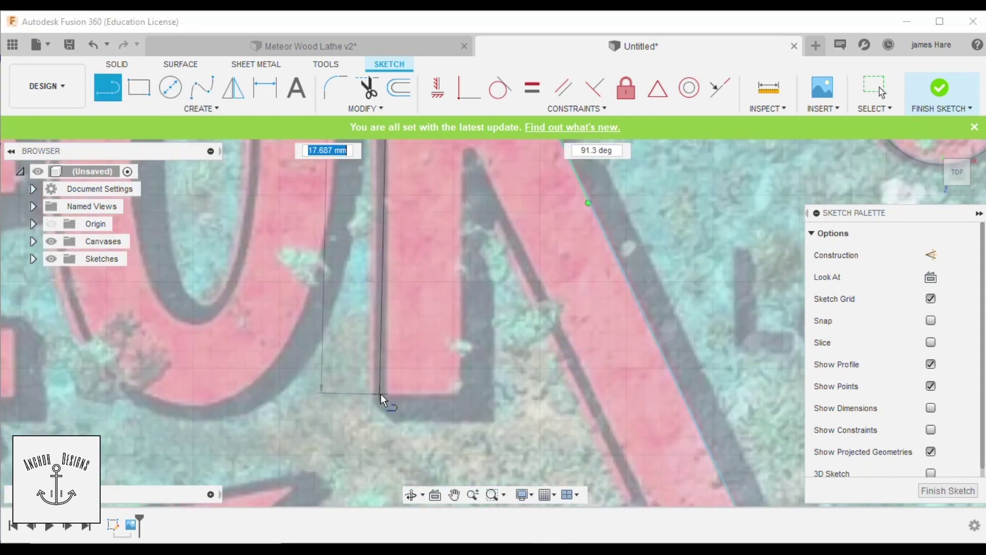
Draw lines around the R's stem, about 17.7 mm down its left side, and along the banner's upper zigzag edge, including a 13.4 mm segment
click(381, 394)
click(466, 392)
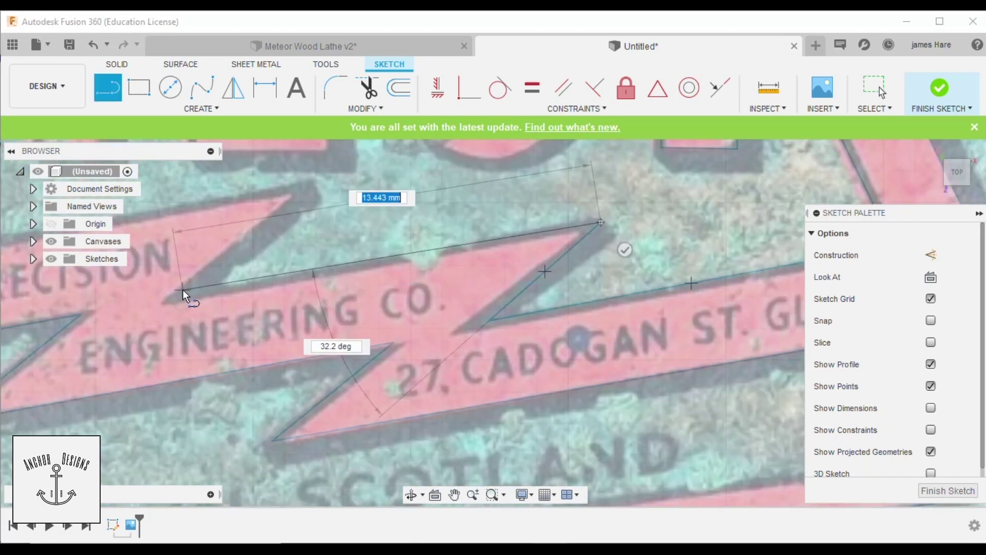
click(181, 290)
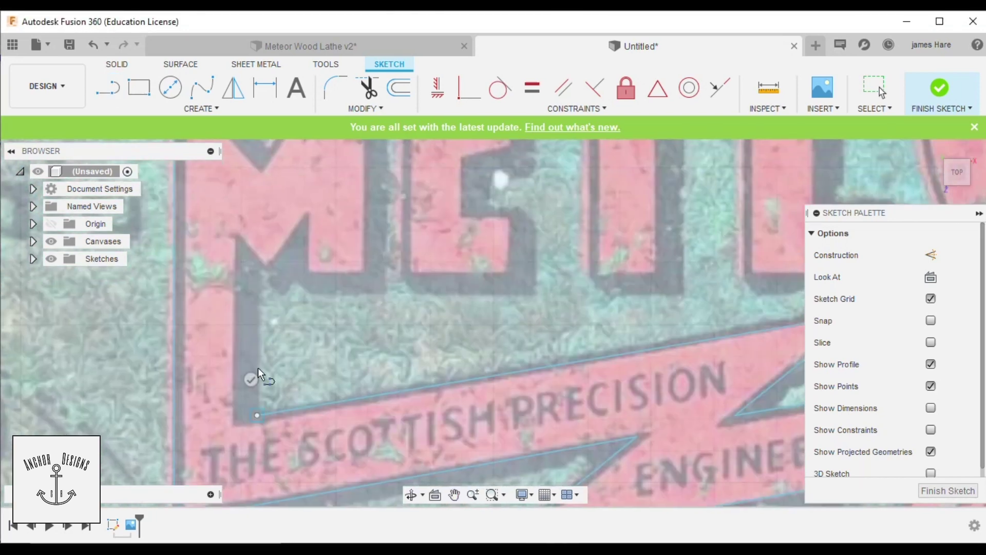
click(257, 415)
click(241, 417)
Trace the remaining edges of the letter M with lines, closing the outline at the upper end of its left side
click(242, 242)
click(265, 269)
click(307, 216)
click(308, 271)
click(365, 271)
click(365, 154)
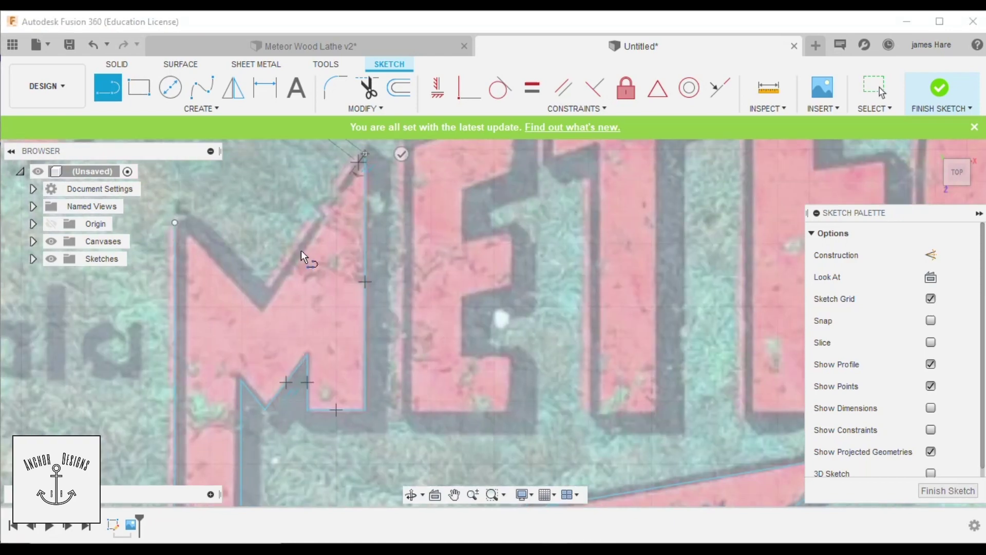
click(314, 219)
click(263, 285)
click(255, 298)
scroll(471, 387, down, 4)
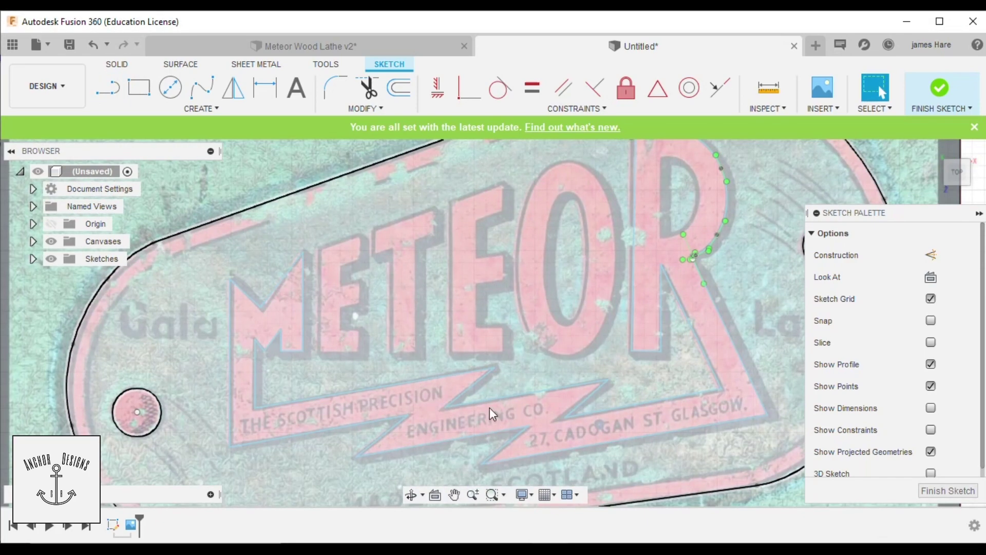
Draw a short line across the gap where the R's bowl meets its leg and trim the stray curve there
scroll(755, 227, up, 10)
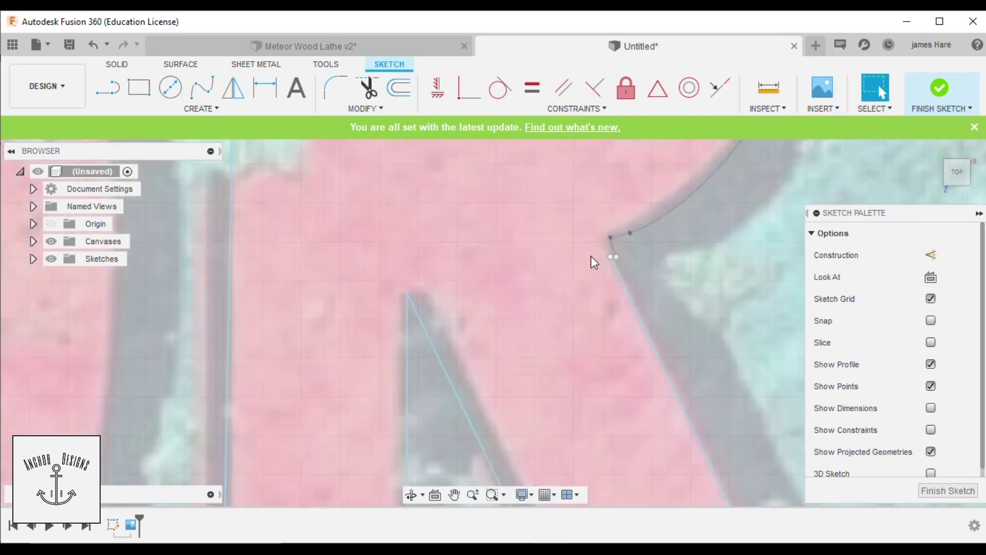
key(l)
click(514, 244)
click(514, 355)
key(t)
click(531, 325)
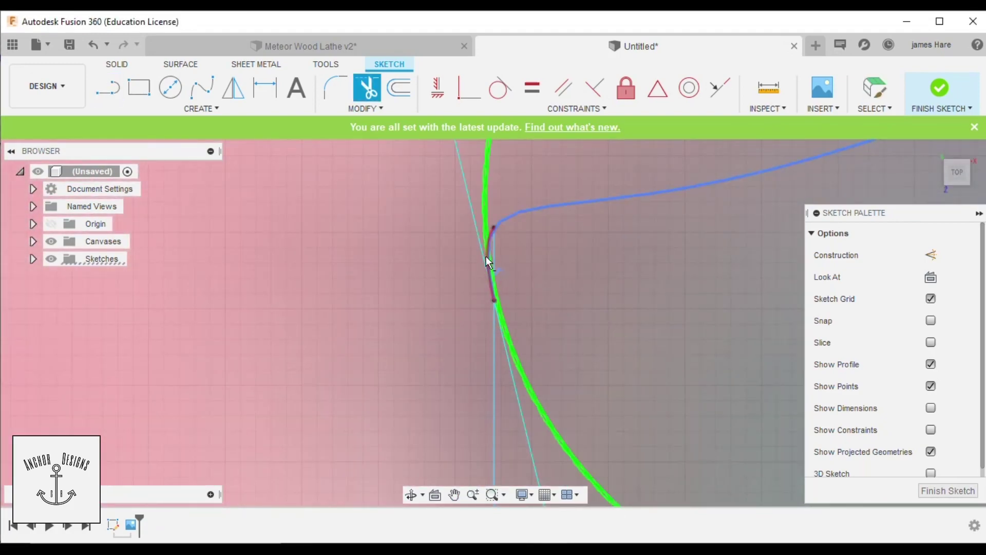
key(F6)
key(Escape)
Trace the outline of the first letter E with a closed chain of straight lines
scroll(395, 316, up, 5)
middle_drag(395, 317, 320, 362)
scroll(374, 266, up, 1)
key(l)
click(367, 264)
middle_drag(384, 397, 347, 326)
click(330, 447)
click(430, 448)
click(429, 395)
click(380, 395)
click(380, 342)
click(429, 331)
click(429, 275)
click(379, 235)
click(429, 217)
click(428, 157)
click(331, 193)
Trace the outline of the letter T with a closed chain of lines, making the right arm's end about 1.6 mm high
click(512, 192)
click(512, 456)
click(575, 455)
click(576, 173)
middle_drag(602, 178, 612, 272)
scroll(624, 247, up, 4)
key(t)
key(l)
click(503, 313)
click(502, 293)
scroll(621, 246, down, 5)
scroll(617, 282, up, 4)
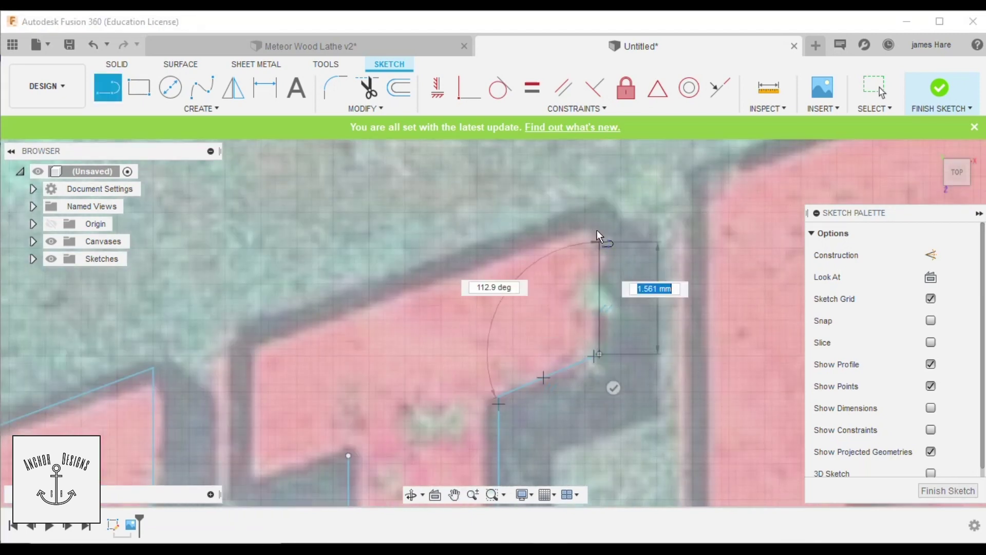
click(251, 346)
click(251, 480)
click(349, 455)
Trace the outline of the second letter E with a closed chain of straight lines, including its slanted arms
scroll(504, 339, down, 6)
click(427, 241)
click(427, 478)
click(512, 477)
click(512, 439)
click(470, 439)
click(470, 370)
click(512, 359)
click(513, 321)
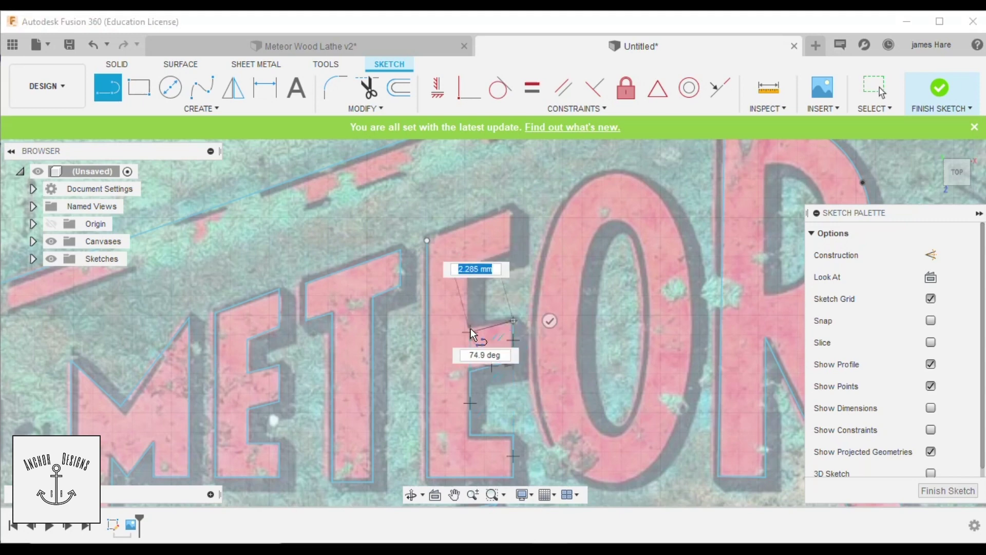
click(470, 325)
scroll(471, 327, up, 3)
click(466, 224)
click(540, 198)
middle_drag(535, 175, 537, 301)
click(543, 257)
click(398, 306)
scroll(591, 318, down, 6)
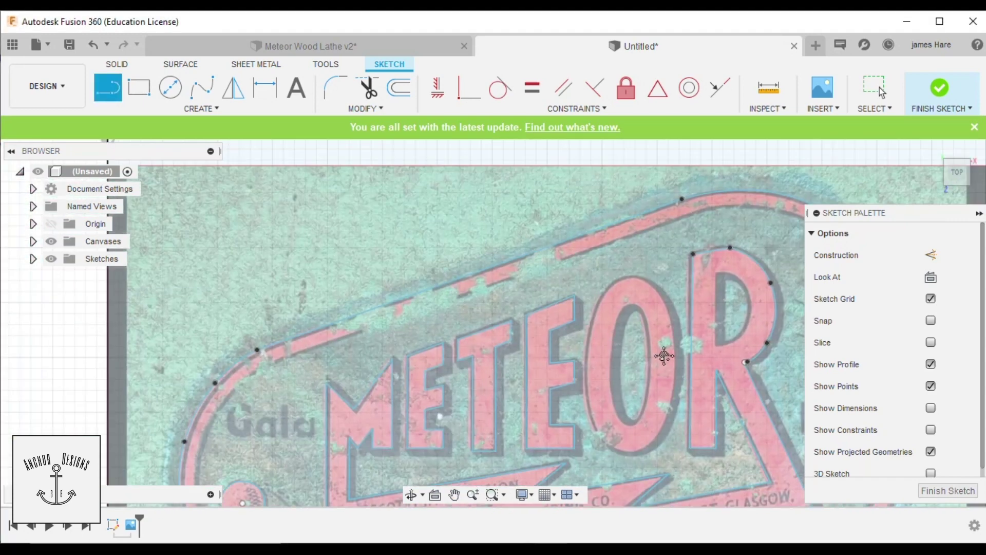
Trace the inner opening of the letter O with a closed fit point spline
middle_drag(664, 355, 462, 303)
click(202, 88)
scroll(433, 300, up, 4)
click(417, 204)
click(400, 218)
click(380, 322)
click(395, 438)
click(432, 453)
click(462, 316)
click(443, 204)
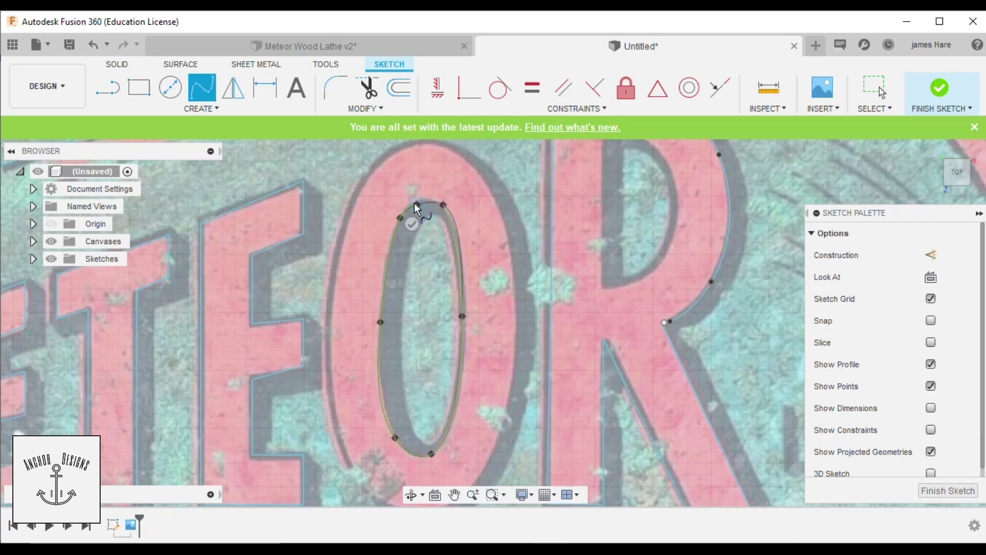
click(416, 204)
Trace the O's outer edge with a fit point spline from its top down the left side and around the bottom to the right side
scroll(539, 304, down, 3)
click(470, 211)
scroll(442, 220, up, 2)
click(411, 291)
middle_drag(405, 437, 432, 298)
click(429, 374)
click(521, 467)
click(623, 353)
middle_drag(617, 324, 586, 378)
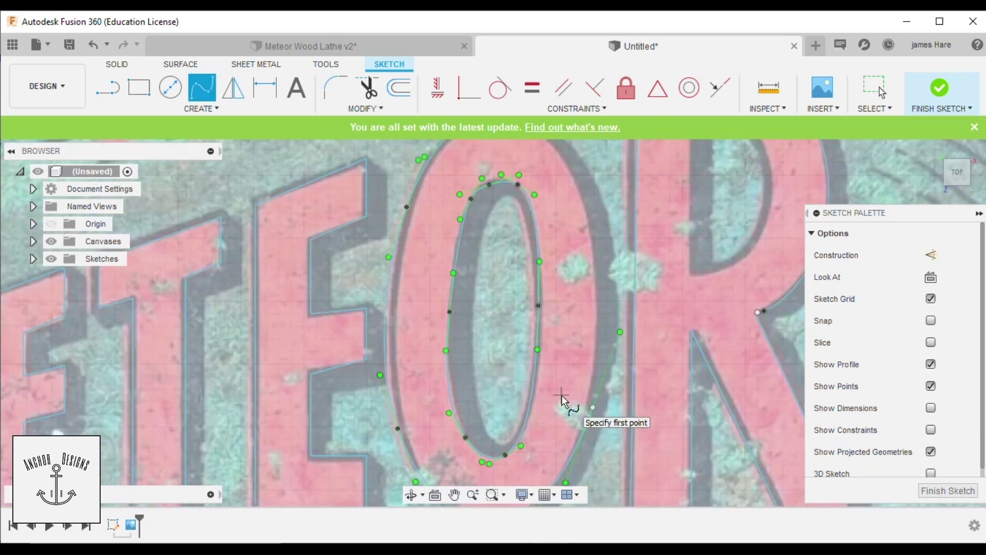
Complete the O's outer edge with a second fit point spline up the right side to the starting point at its top
scroll(637, 406, up, 2)
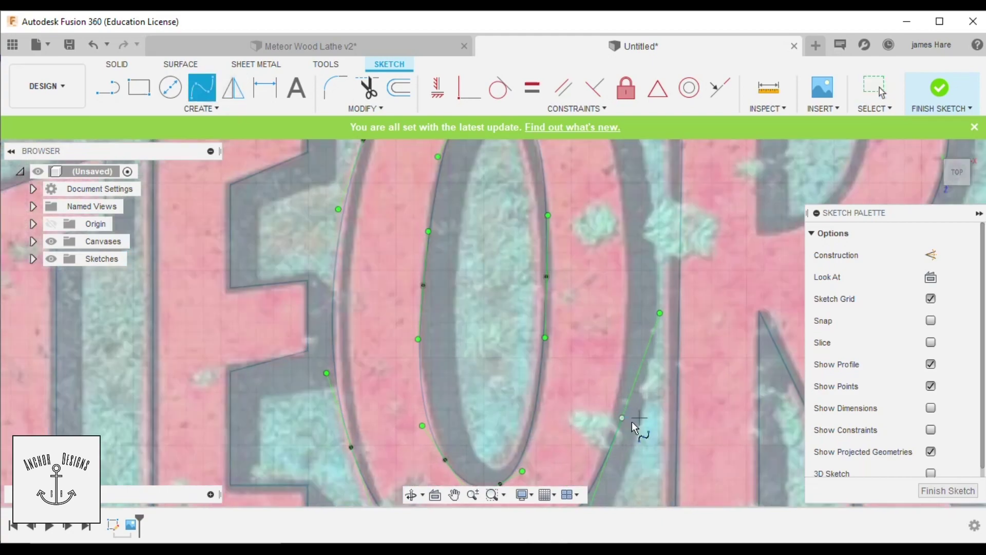
click(629, 339)
click(621, 166)
middle_drag(621, 165, 689, 368)
click(636, 257)
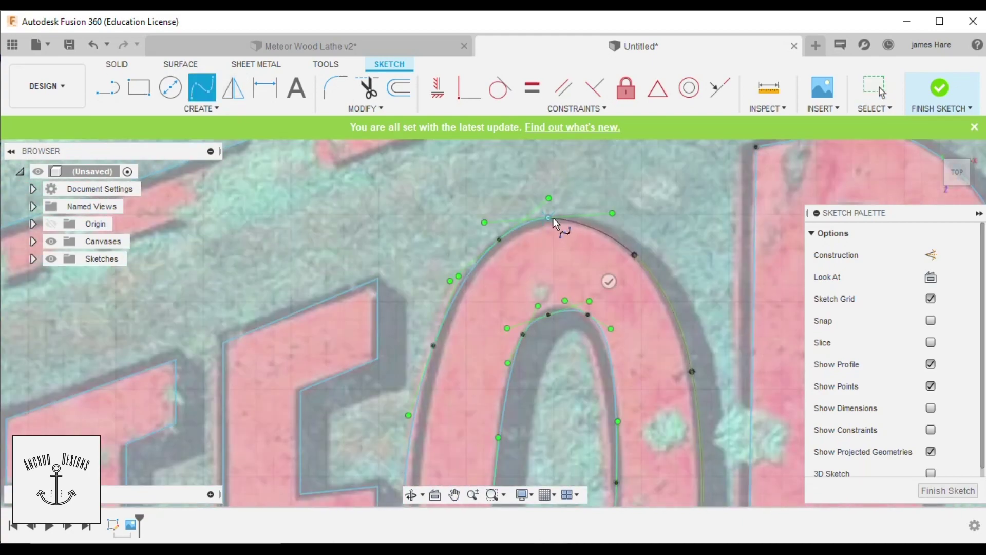
click(552, 218)
Draw a line down the straight left side of the R's inner opening
scroll(697, 316, down, 5)
middle_drag(638, 314, 411, 259)
scroll(525, 239, up, 5)
scroll(504, 221, down, 2)
click(108, 87)
click(501, 189)
click(497, 377)
click(202, 87)
click(501, 377)
click(523, 377)
click(575, 341)
click(583, 230)
key(Escape)
Trace the curved side of the R's inner opening with a fit point spline joining both ends of its straight left side
click(202, 88)
click(501, 377)
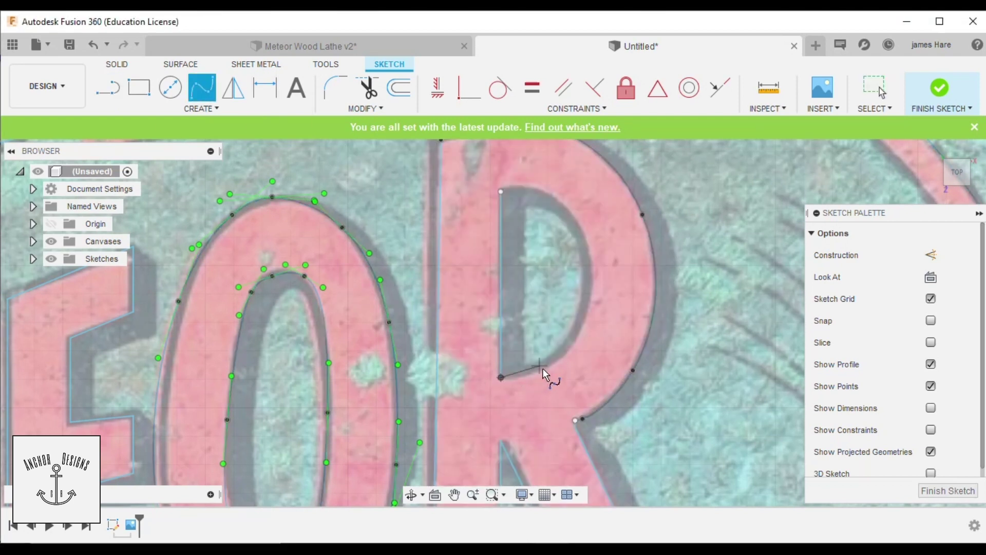
click(517, 377)
click(541, 368)
click(579, 334)
click(584, 234)
click(500, 192)
click(501, 229)
scroll(525, 265, down, 3)
key(Escape)
scroll(663, 206, down, 3)
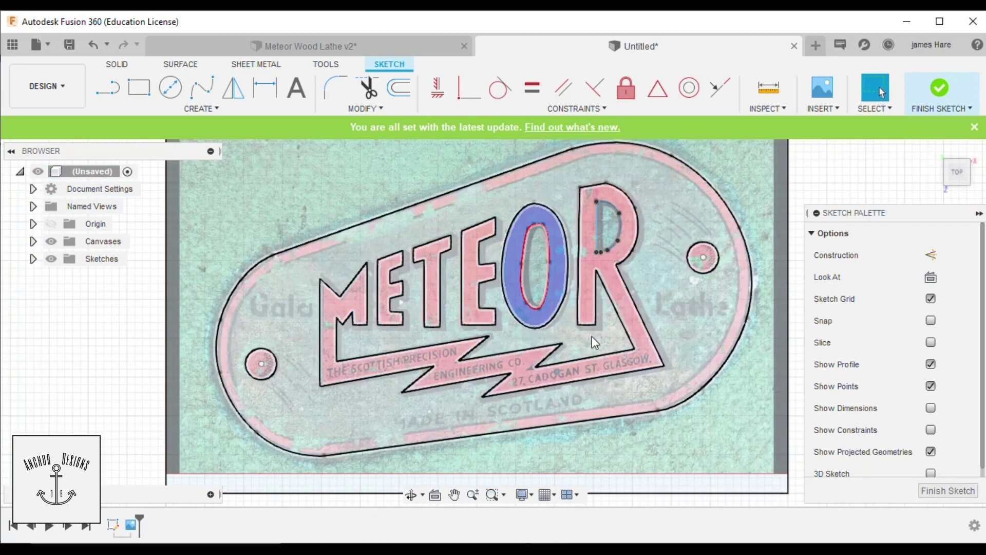
Examine the traced badge profiles, especially the inner openings of the O and R
shift+middle_drag(696, 311, 667, 340)
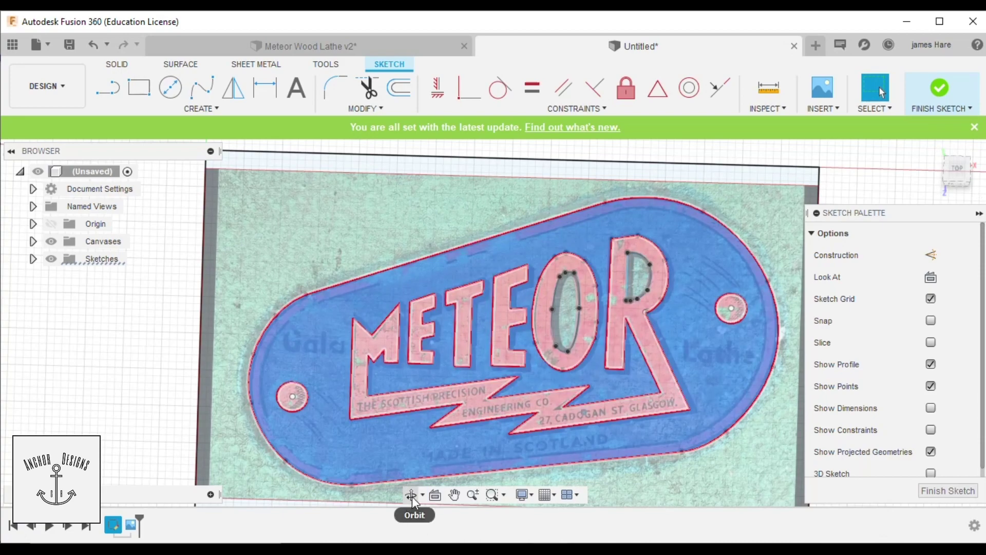
mouse_move(454, 418)
shift+middle_down()
mouse_move(520, 304)
mouse_move(449, 401)
mouse_move(497, 396)
shift+middle_up()
scroll(572, 326, up, 3)
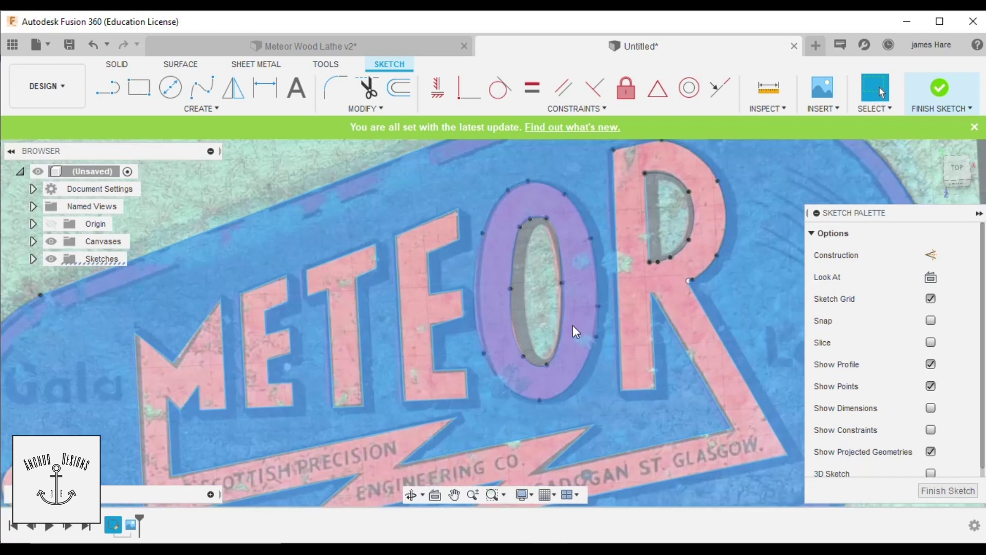
scroll(572, 325, down, 4)
mouse_move(460, 193)
middle_down()
mouse_move(387, 161)
mouse_move(331, 203)
middle_up()
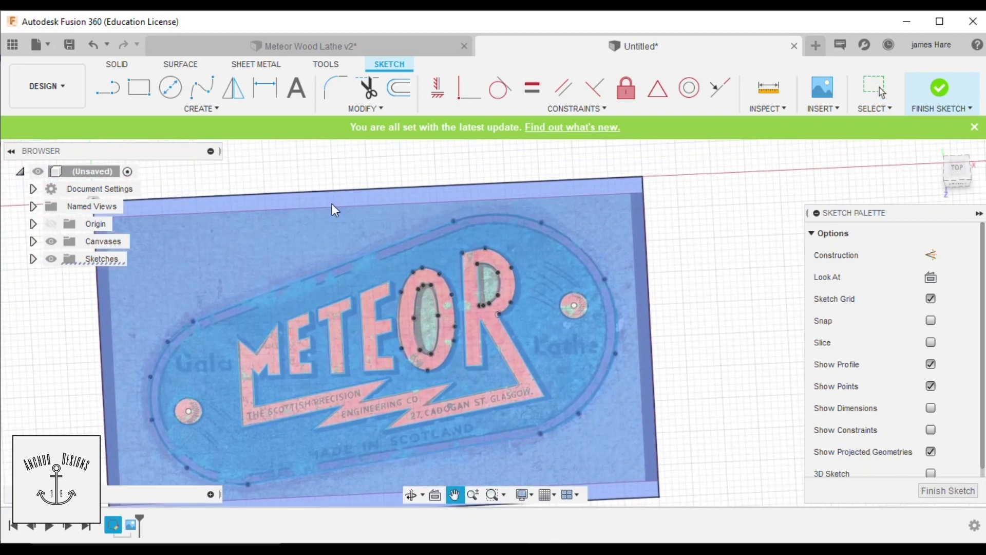
click(433, 492)
click(434, 495)
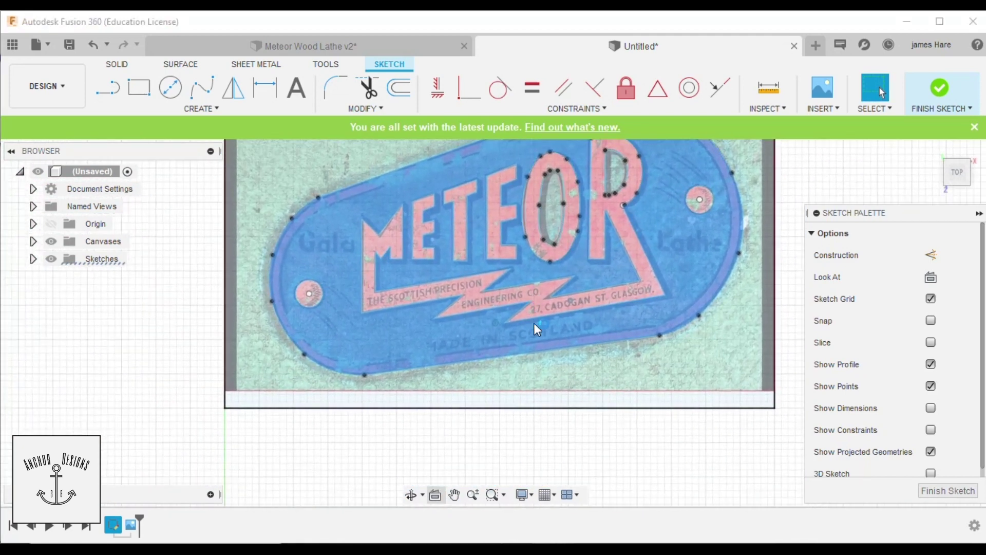
scroll(508, 354, up, 6)
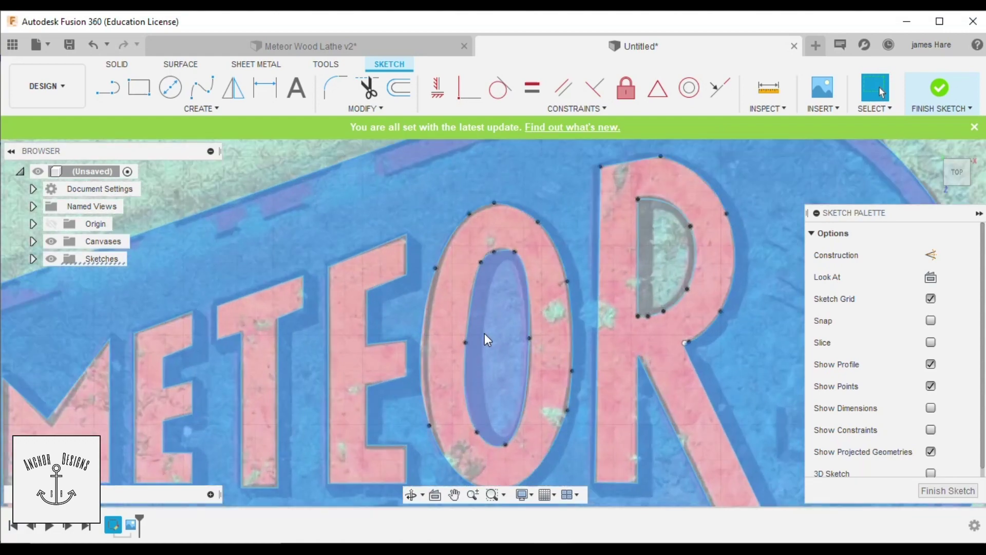
scroll(448, 363, down, 4)
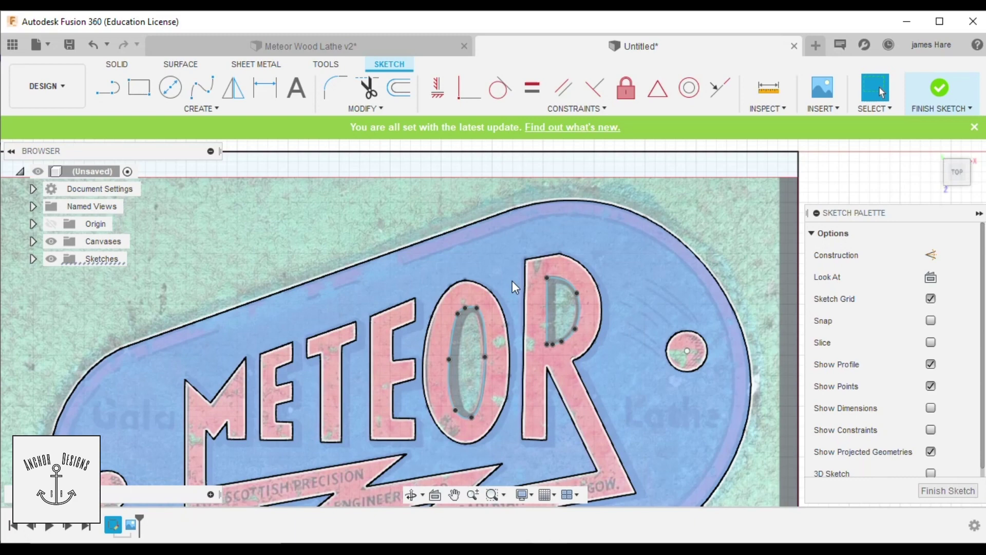
scroll(513, 280, down, 5)
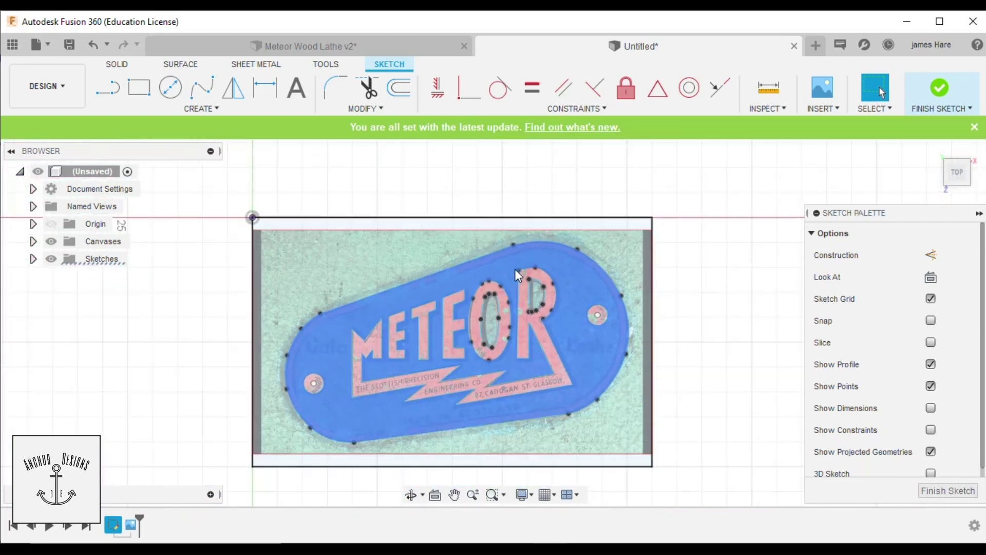
middle_drag(513, 280, 528, 174)
scroll(509, 270, up, 5)
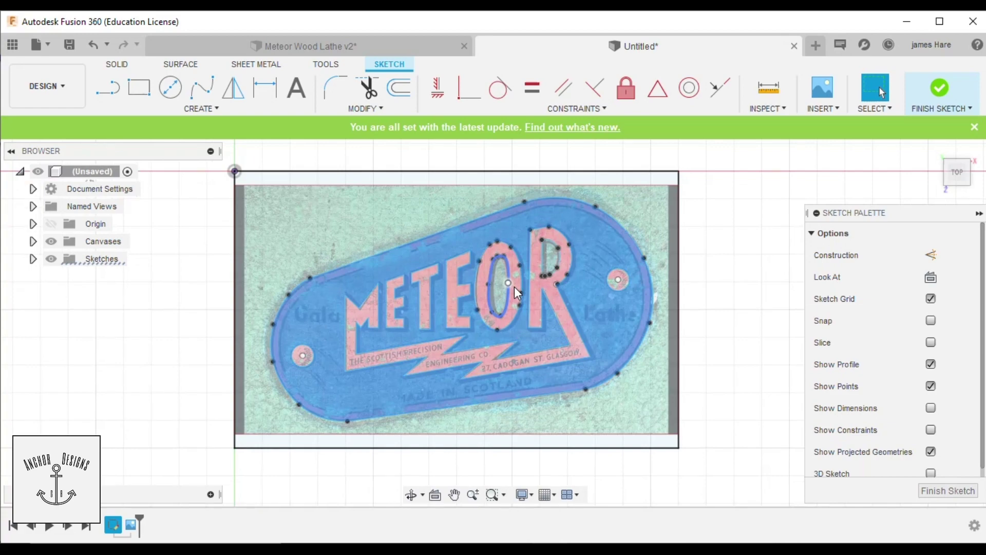
scroll(514, 287, up, 1)
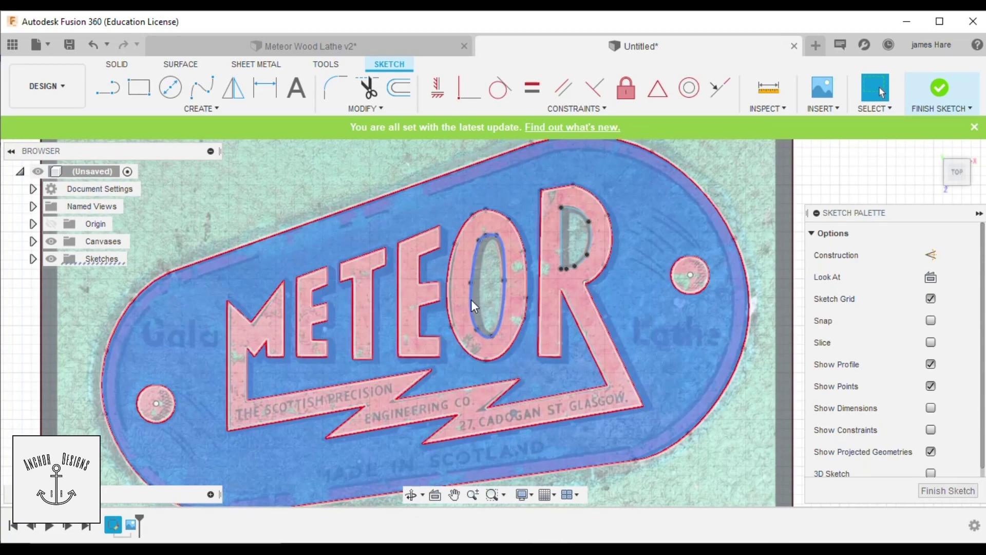
middle_drag(634, 356, 661, 308)
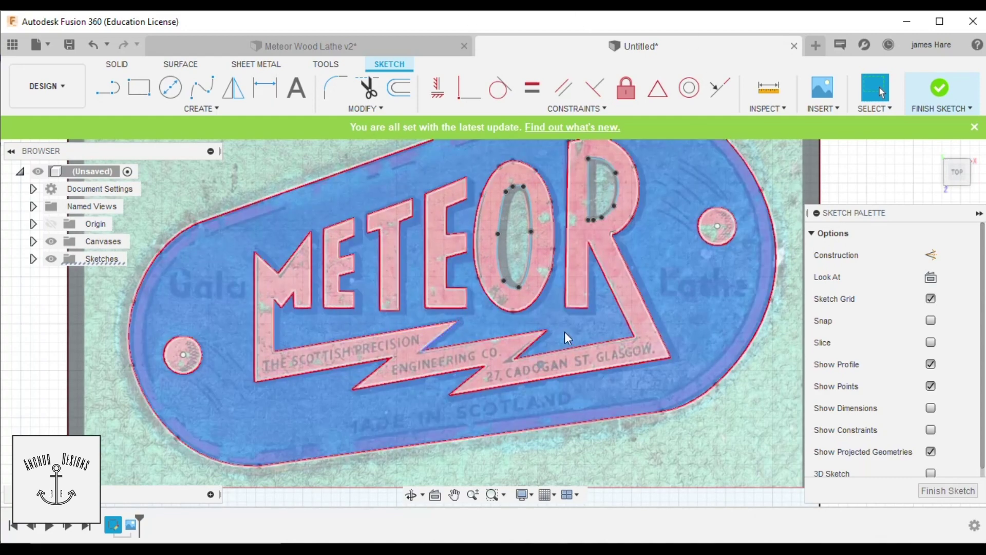
scroll(565, 332, up, 5)
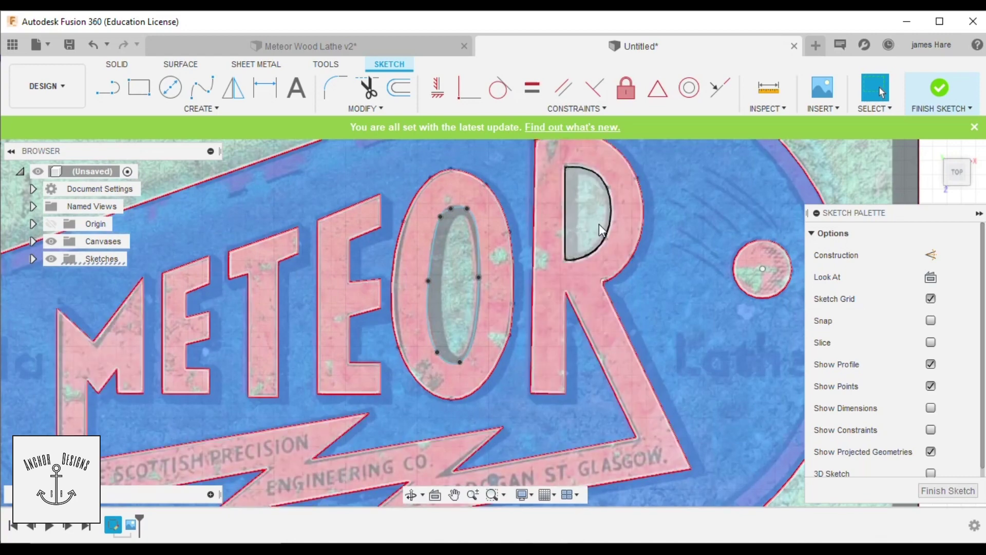
click(594, 248)
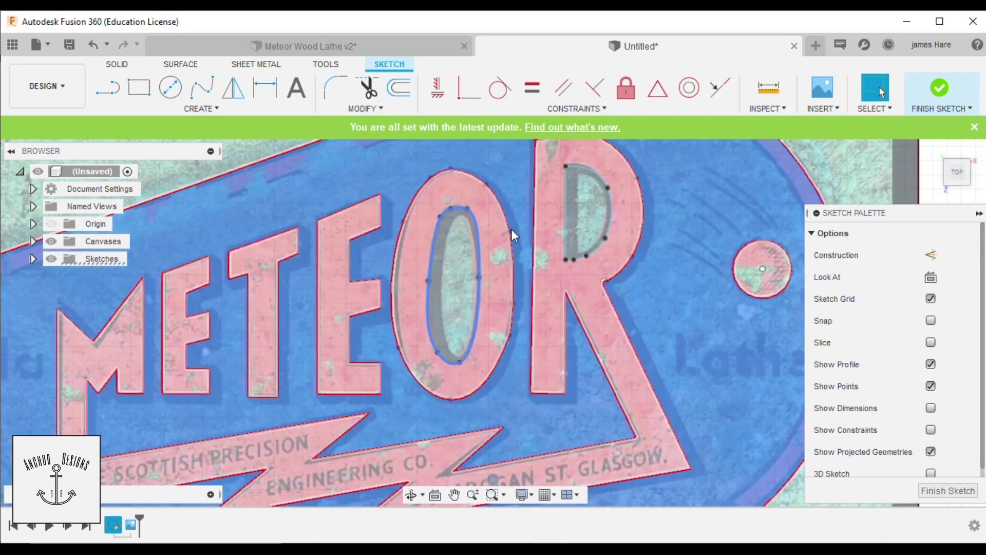
Draw two parallel diagonal lines bridging the inner and outer edges of the O at its upper right
scroll(538, 211, up, 2)
key(l)
click(441, 214)
click(468, 179)
click(445, 247)
click(485, 208)
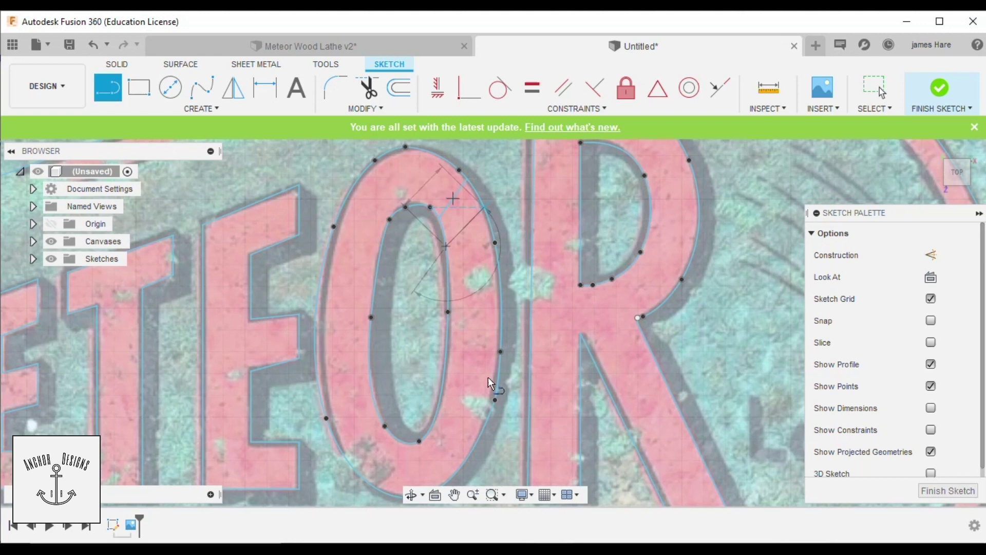
Draw a matching pair of parallel diagonal bridging lines across the O's ring at its lower left
click(369, 367)
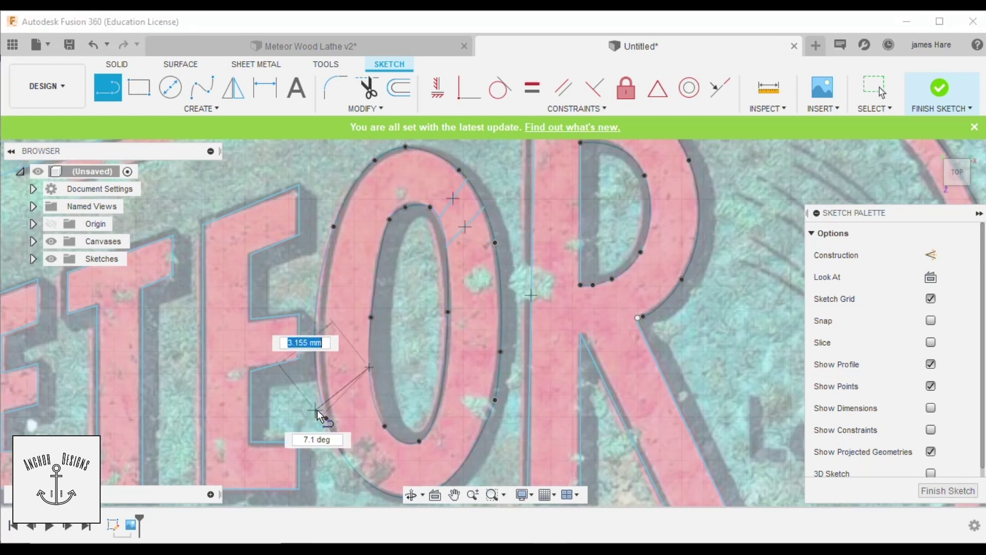
click(326, 417)
click(385, 414)
click(345, 454)
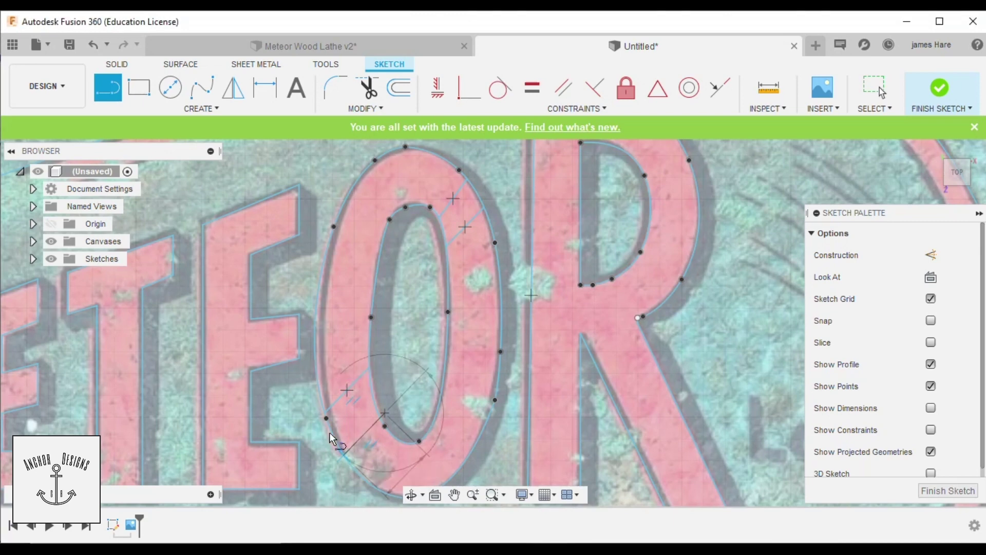
Trim away the O's inner and outer edges between the bridging lines at its lower left and upper right
scroll(318, 427, up, 4)
click(446, 366)
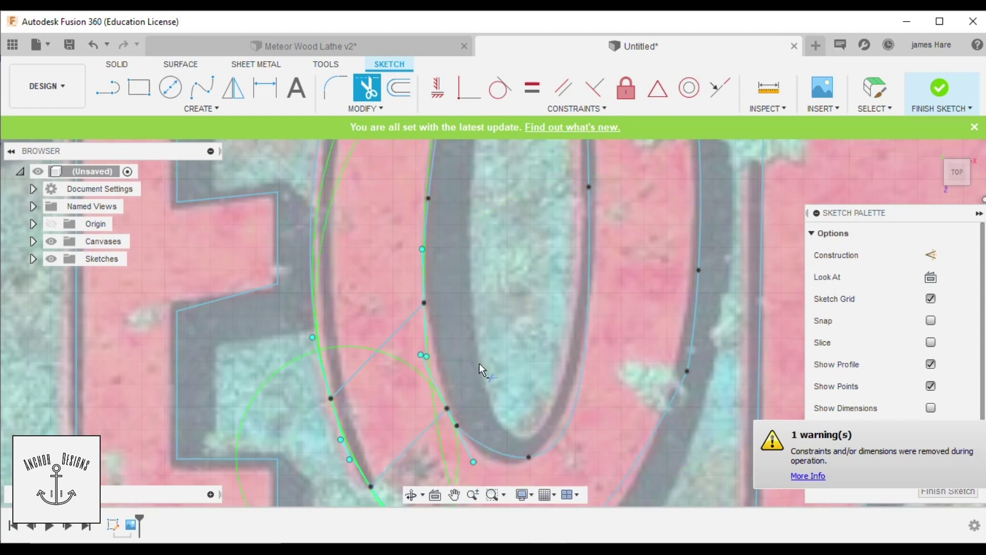
scroll(481, 363, down, 3)
scroll(436, 316, down, 2)
scroll(502, 273, up, 6)
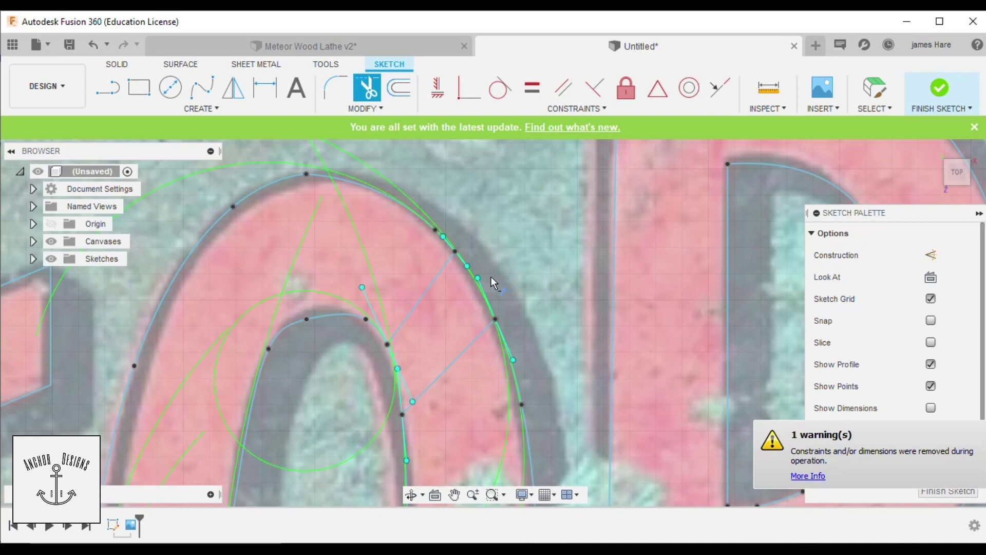
click(491, 278)
key(Escape)
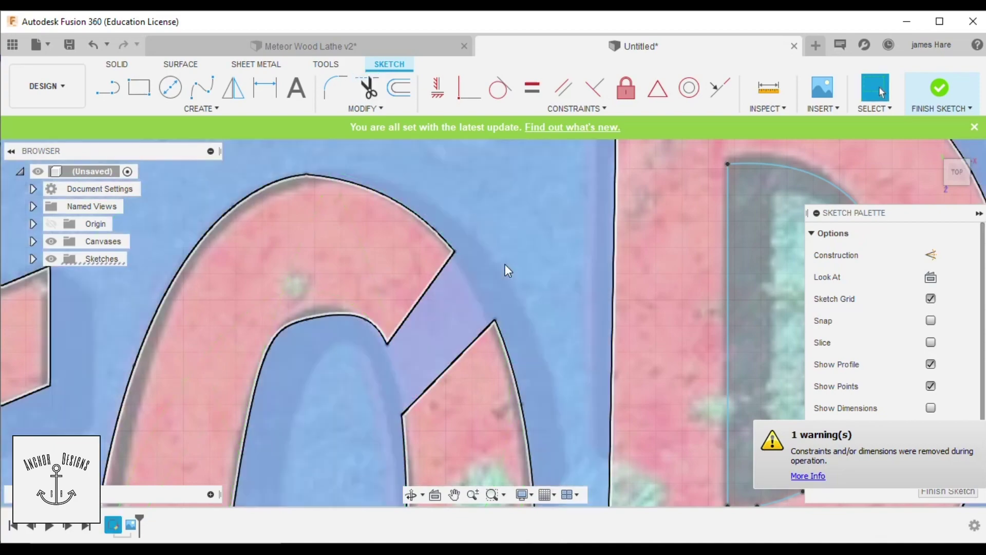
Draw two parallel diagonal lines bridging the R's inner opening and its outer edge at the upper right
scroll(504, 264, down, 10)
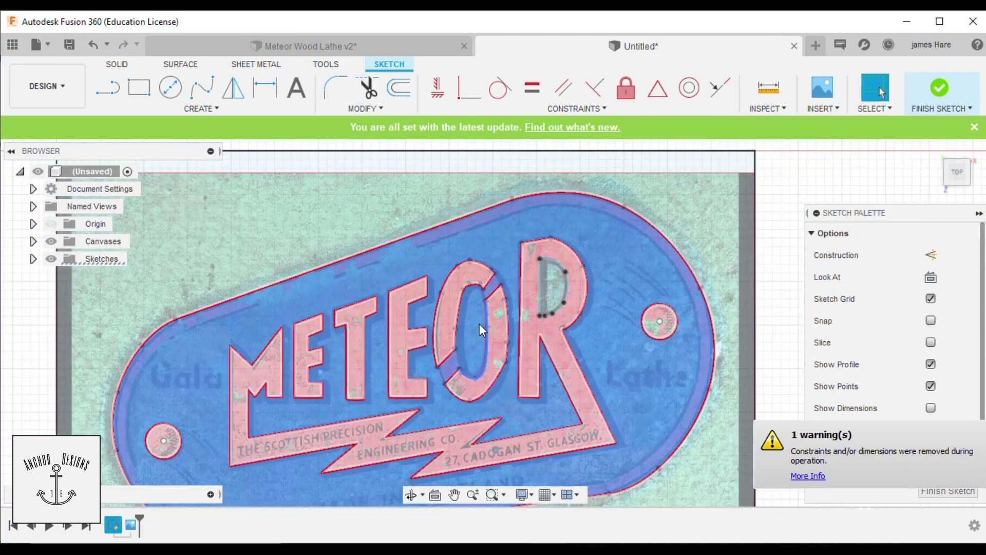
scroll(472, 334, up, 5)
scroll(507, 238, down, 1)
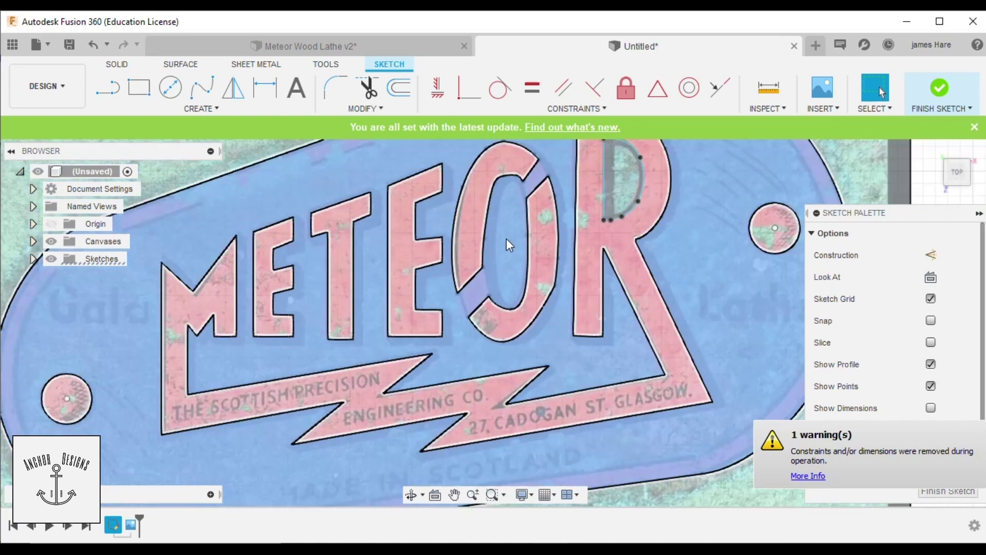
scroll(506, 238, down, 5)
scroll(435, 299, up, 8)
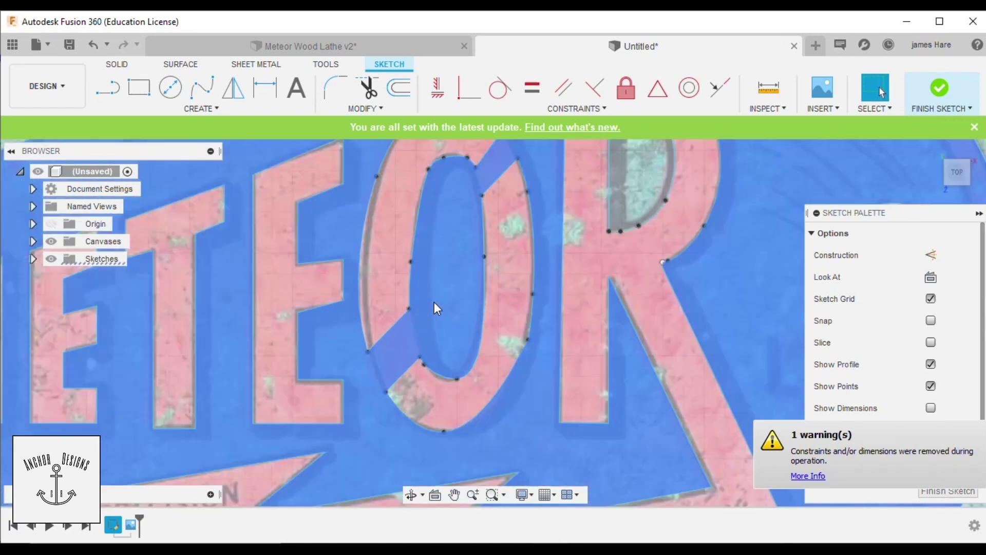
scroll(651, 197, up, 6)
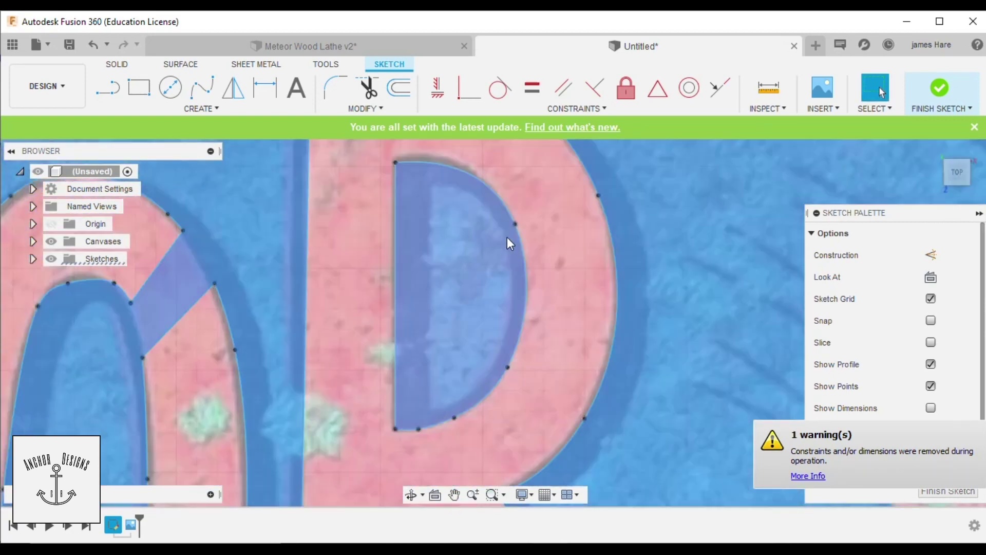
key(l)
click(499, 198)
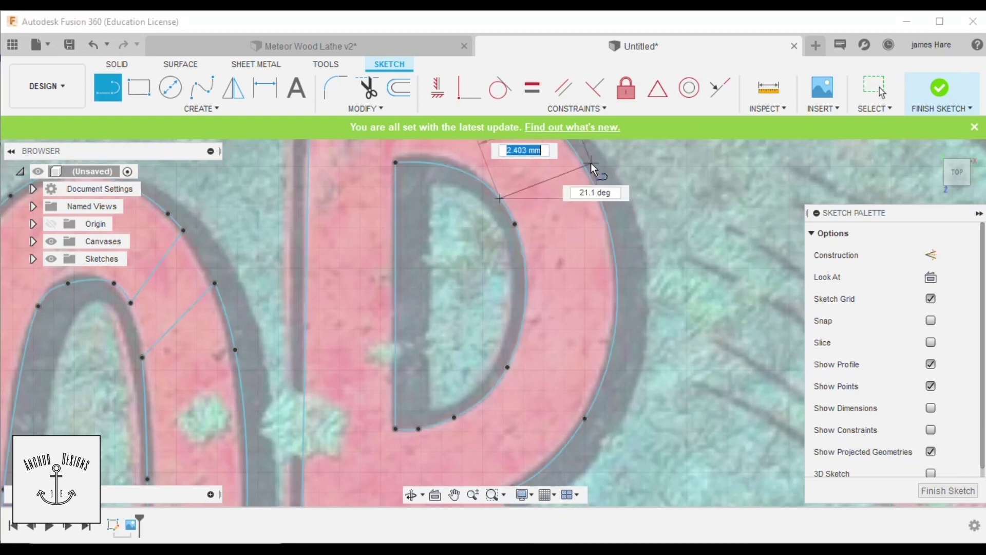
double_click(578, 157)
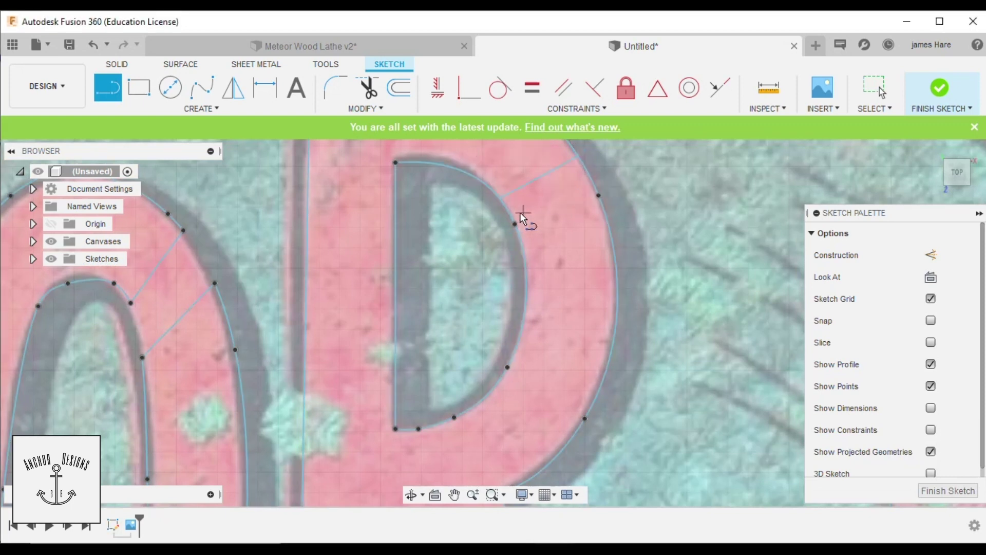
click(515, 219)
double_click(596, 179)
scroll(513, 215, up, 5)
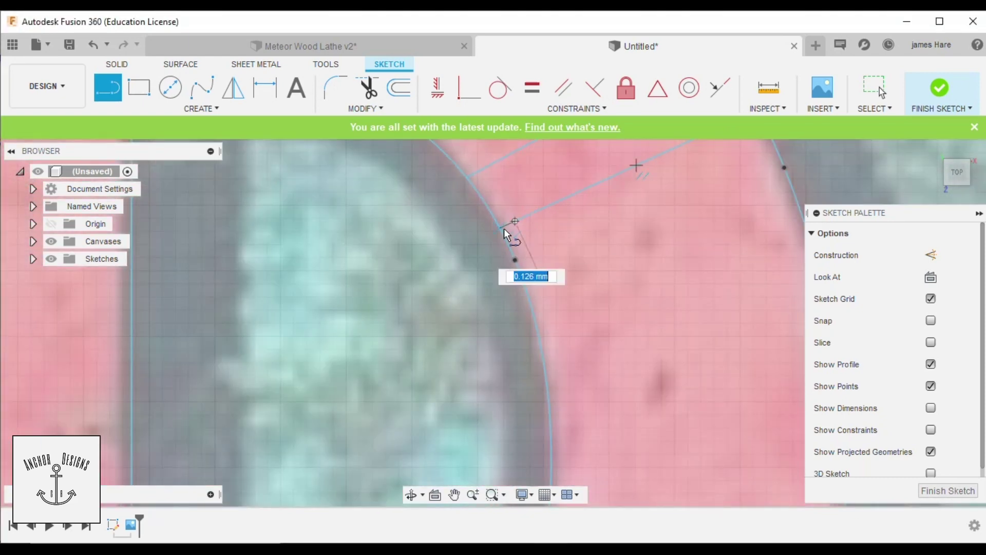
Trim away the R's inner and outer curves between its two bridging lines
scroll(460, 290, down, 3)
scroll(460, 290, down, 4)
scroll(538, 281, up, 3)
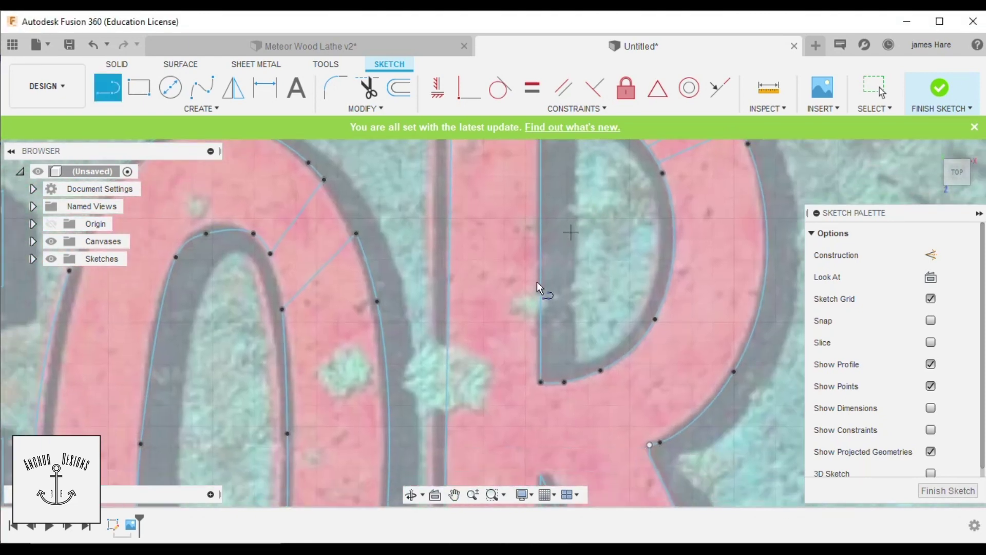
scroll(540, 285, down, 3)
middle_drag(521, 291, 279, 449)
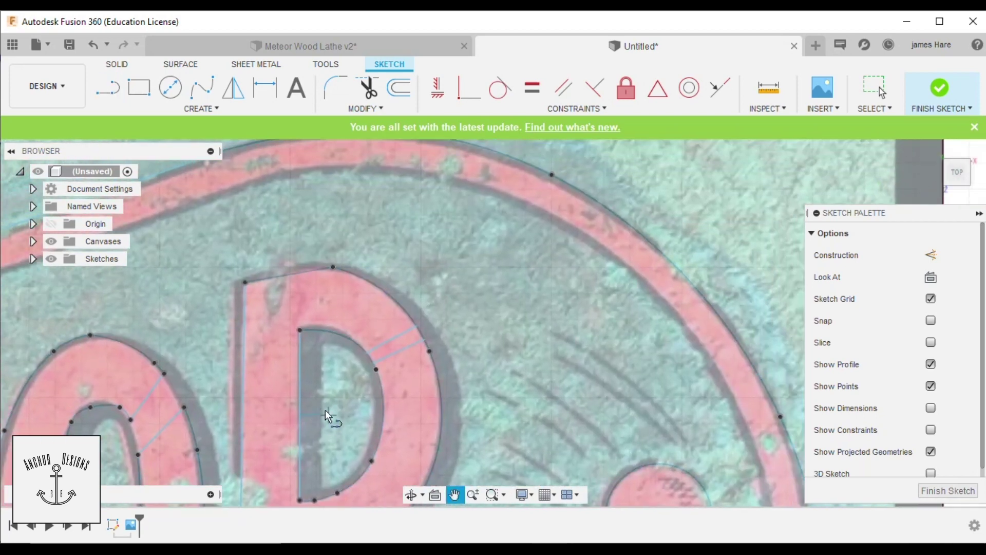
key(t)
scroll(400, 359, up, 4)
click(327, 343)
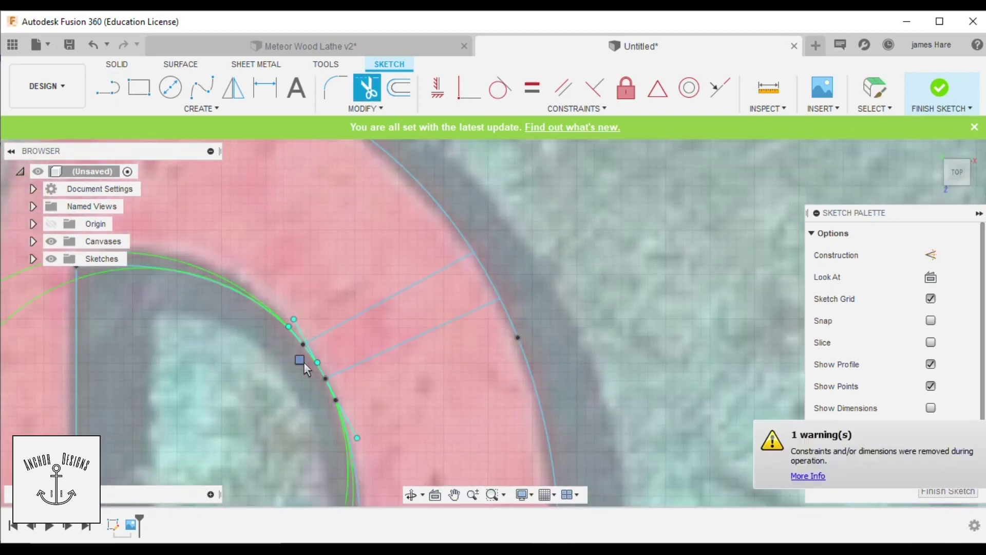
click(482, 282)
key(Escape)
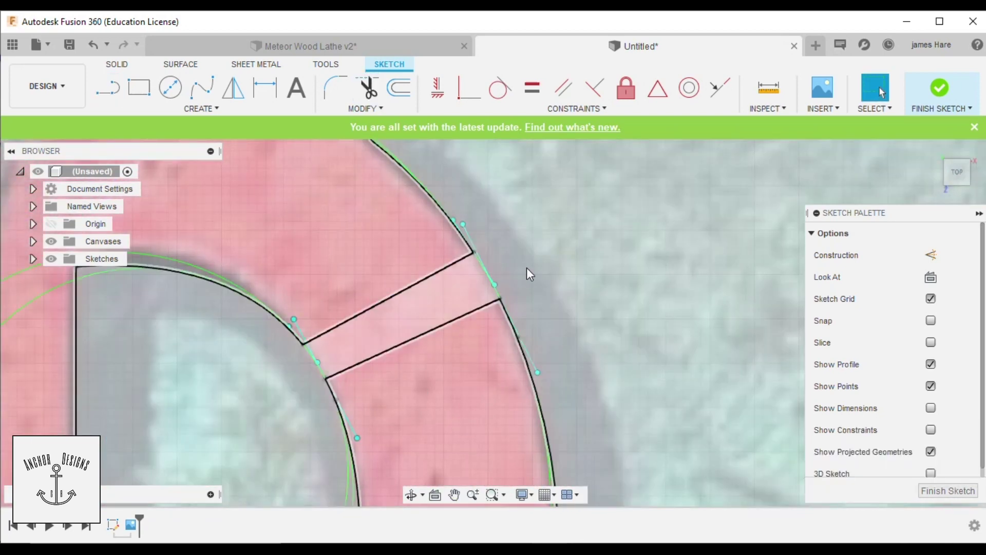
click(587, 247)
Extrude the badge plate profile around the lettering and two holes 3 mm as a new body
scroll(586, 247, down, 10)
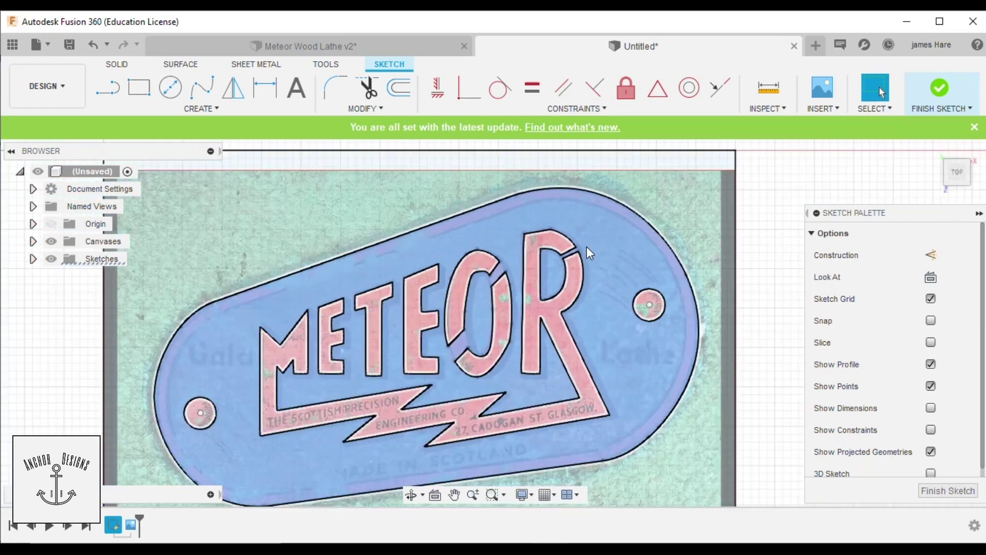
scroll(391, 257, up, 5)
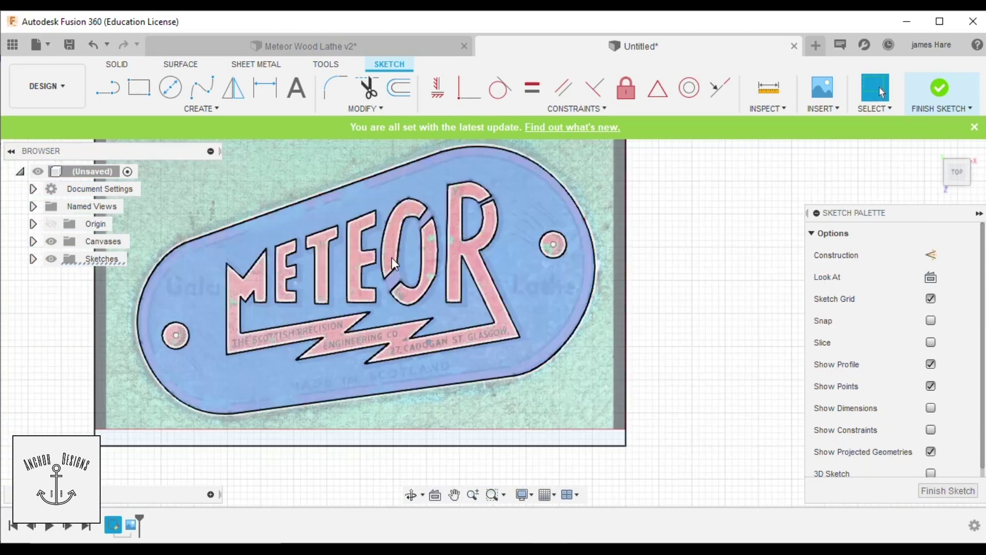
scroll(430, 298, down, 5)
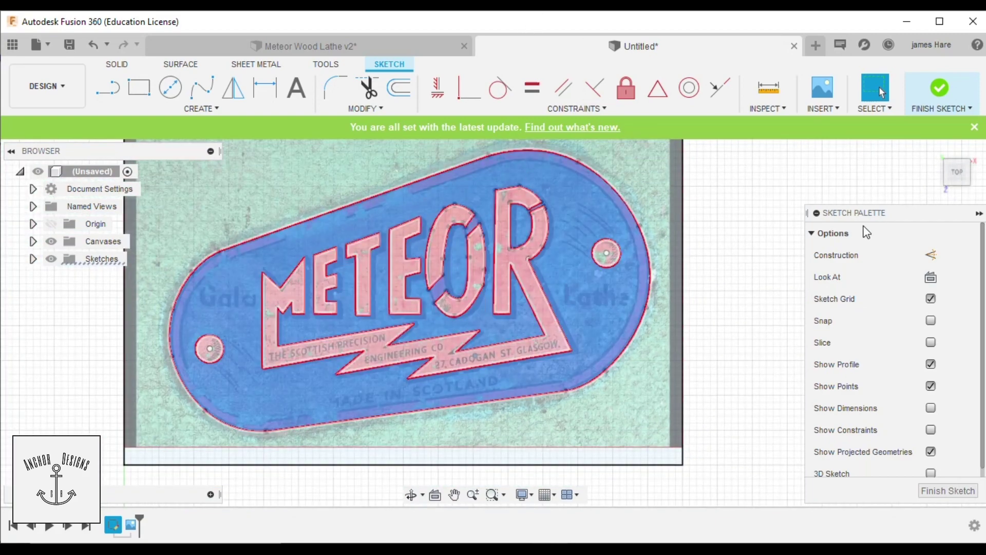
scroll(543, 163, up, 3)
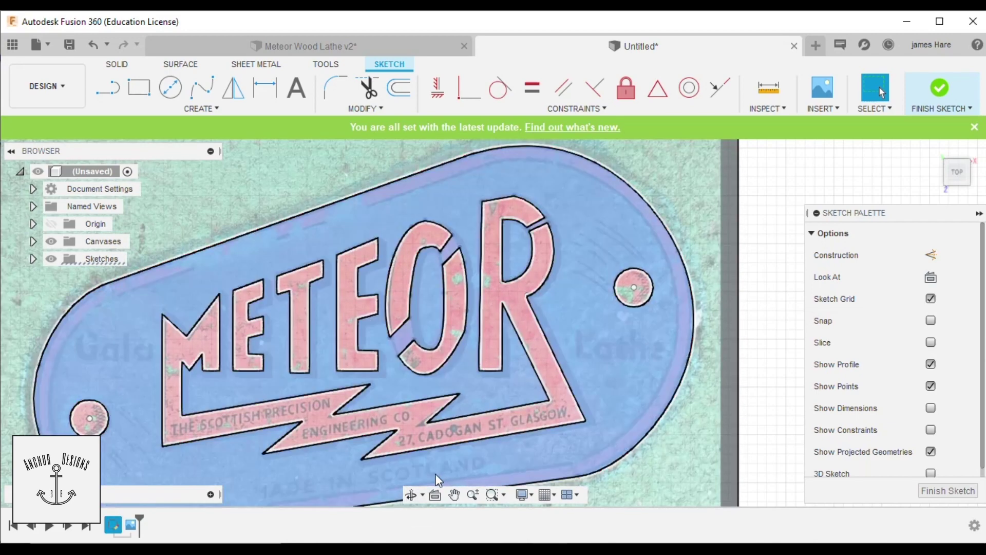
middle_drag(416, 360, 508, 285)
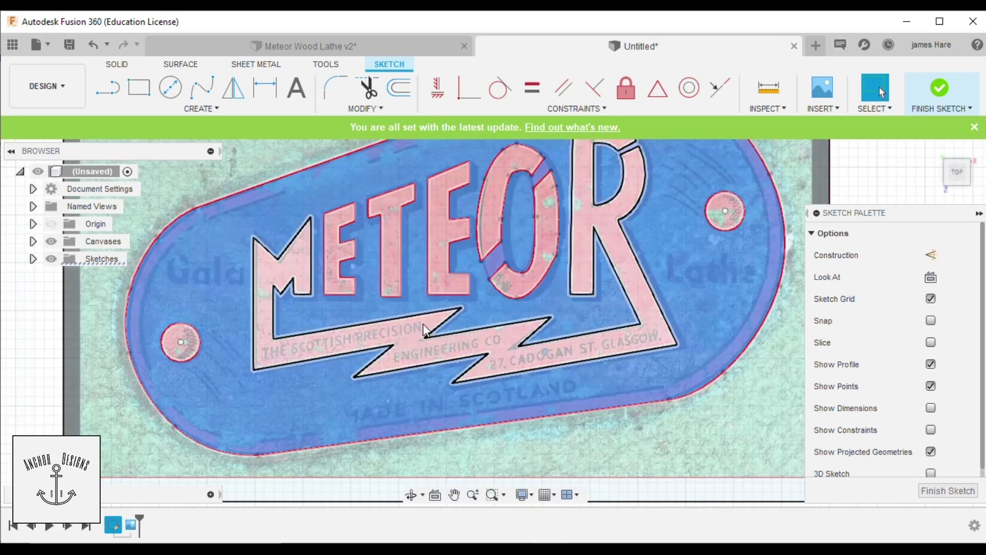
click(723, 350)
key(e)
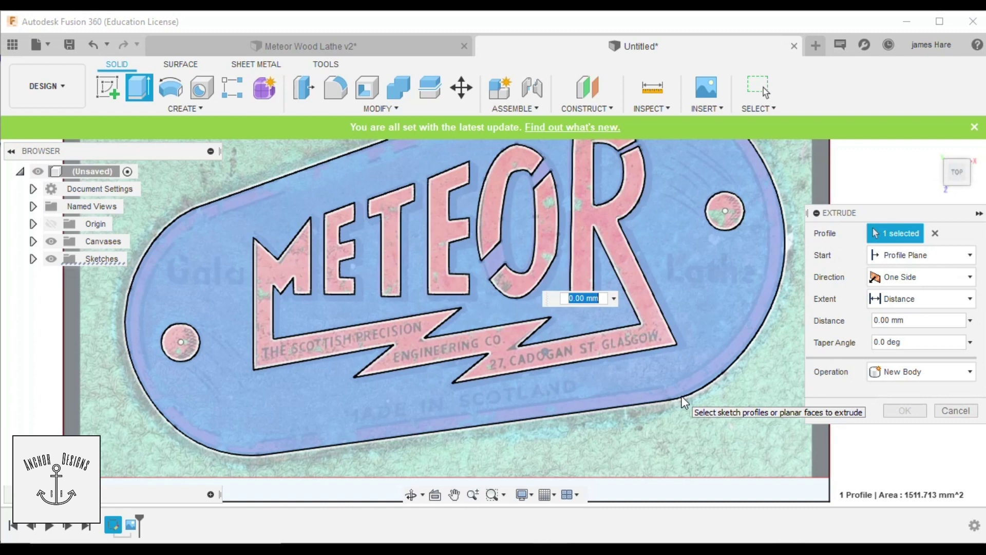
text(3)
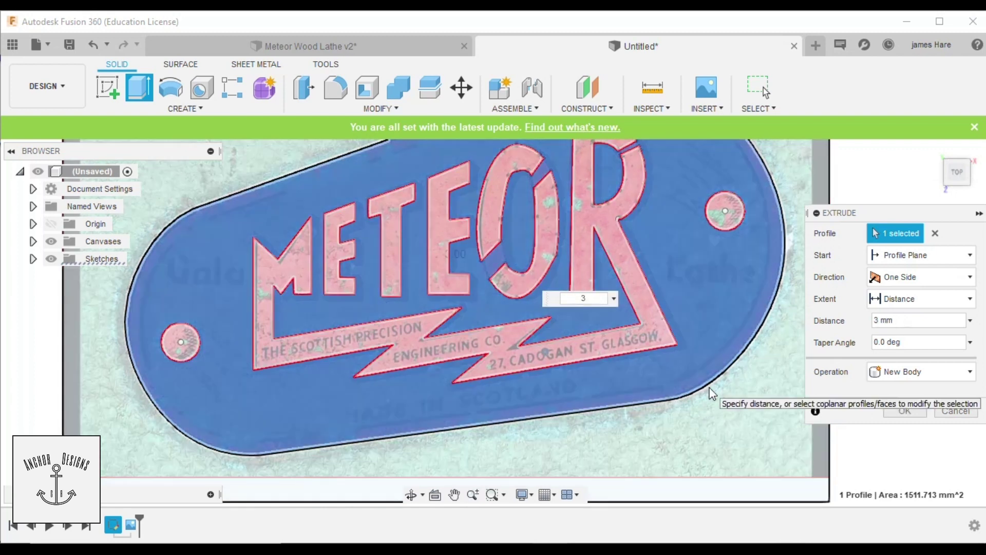
key(Return)
Examine the extruded badge from several angles, checking the letter cut-outs, the bridges and the plate's thickness
scroll(531, 231, down, 5)
scroll(454, 395, up, 6)
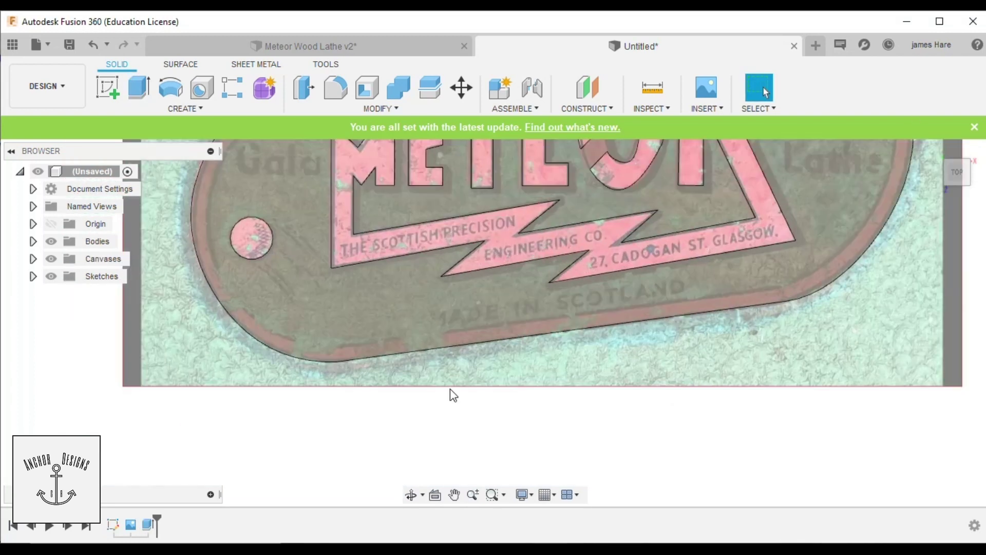
drag(428, 379, 472, 286)
click(414, 495)
drag(455, 399, 480, 285)
middle_drag(683, 283, 504, 242)
scroll(504, 242, up, 2)
drag(526, 200, 471, 226)
middle_drag(451, 227, 424, 439)
middle_click(402, 372)
middle_click(402, 372)
click(411, 495)
drag(506, 293, 480, 401)
key(Escape)
click(709, 344)
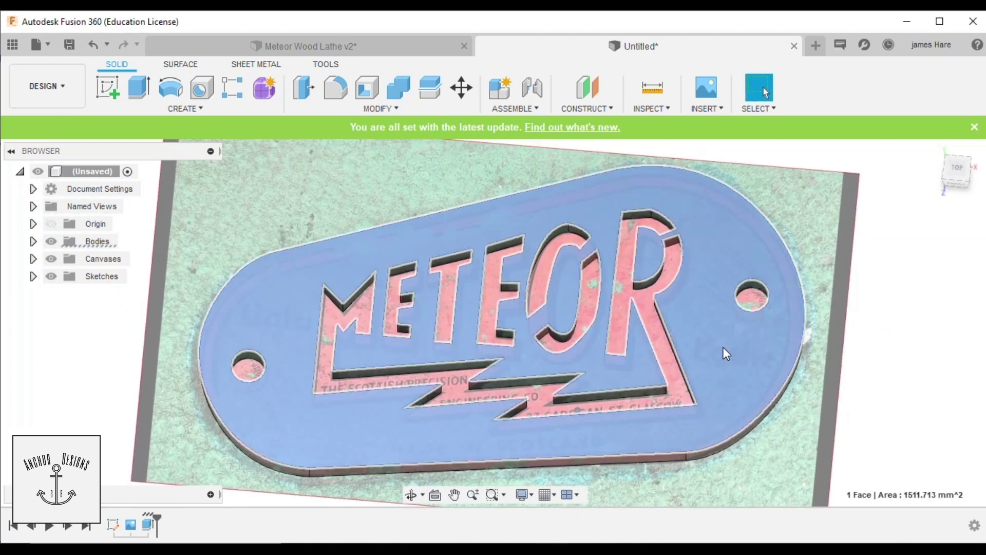
click(411, 495)
drag(452, 411, 478, 432)
Switch to the Meteor Wood Lathe v2 design and examine its finished badge from above and at an angle
click(335, 45)
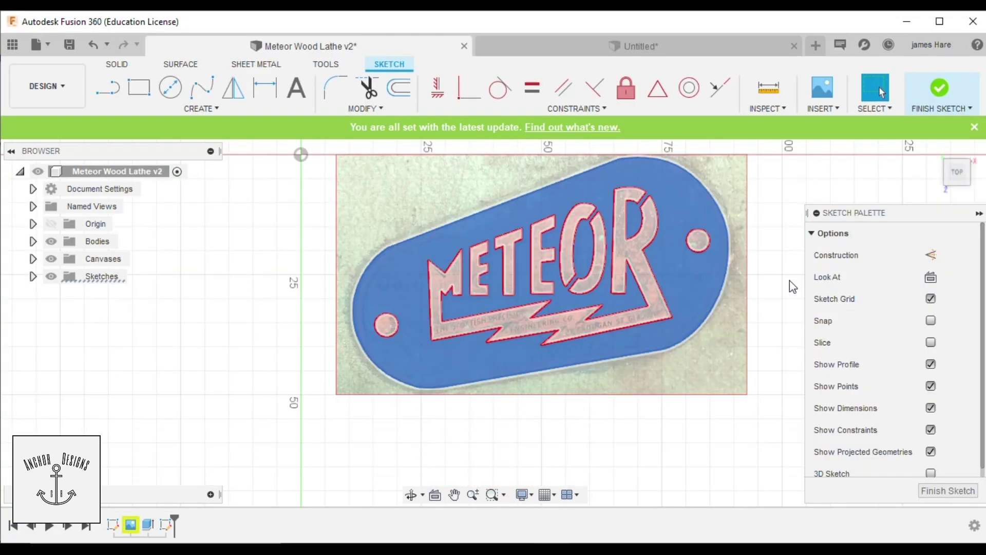
scroll(602, 160, up, 5)
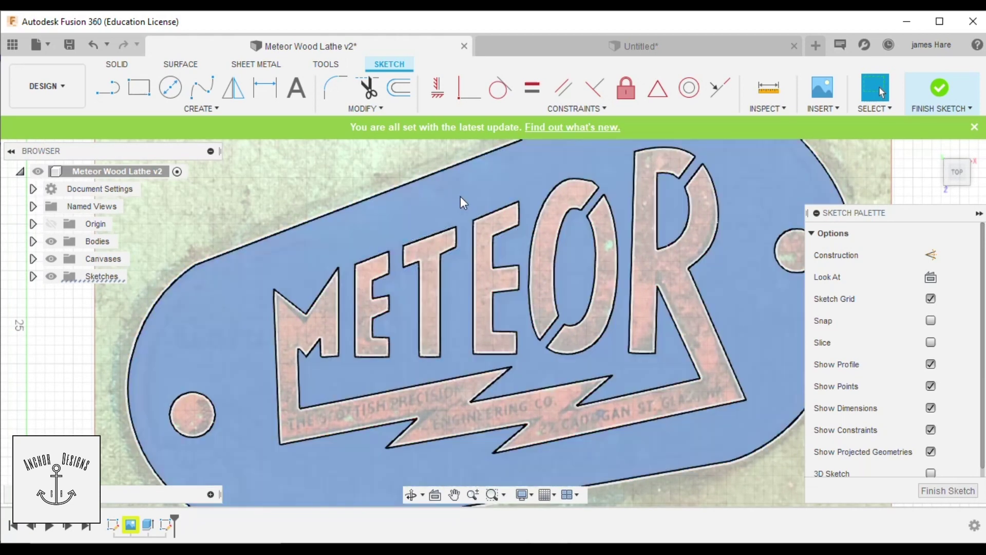
middle_drag(603, 343, 438, 328)
scroll(676, 344, down, 5)
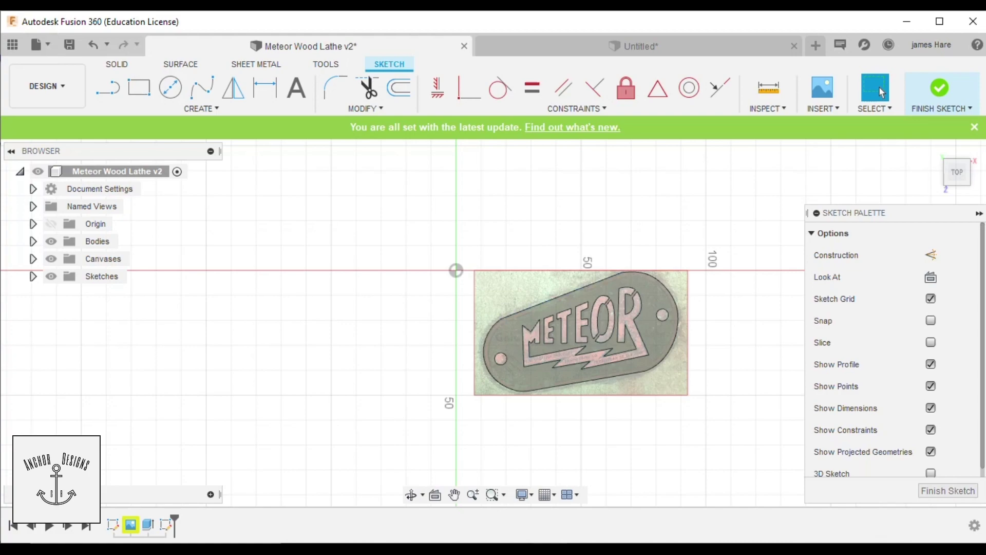
middle_drag(540, 390, 371, 394)
scroll(375, 392, up, 3)
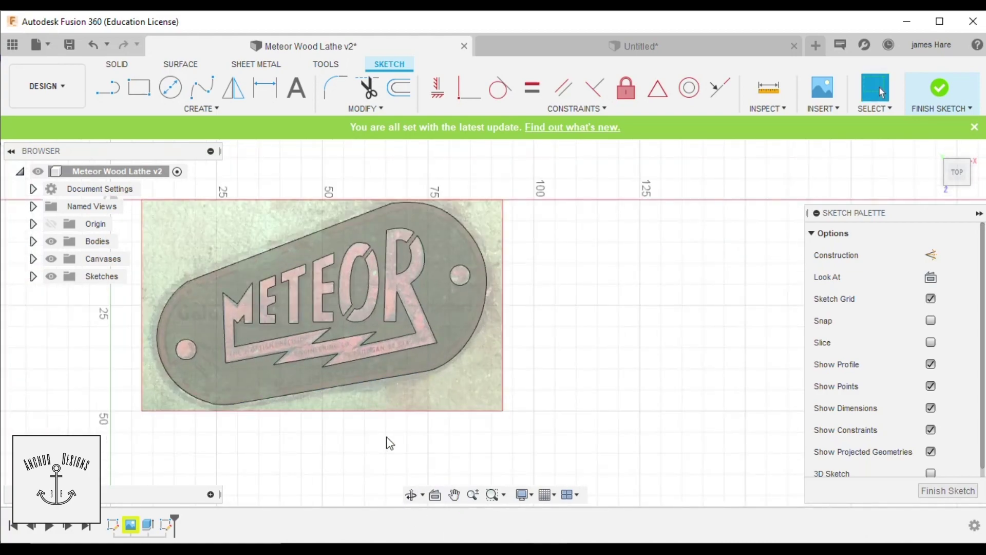
click(411, 495)
drag(409, 463, 344, 467)
shift+middle_drag(344, 467, 404, 381)
middle_drag(309, 310, 409, 308)
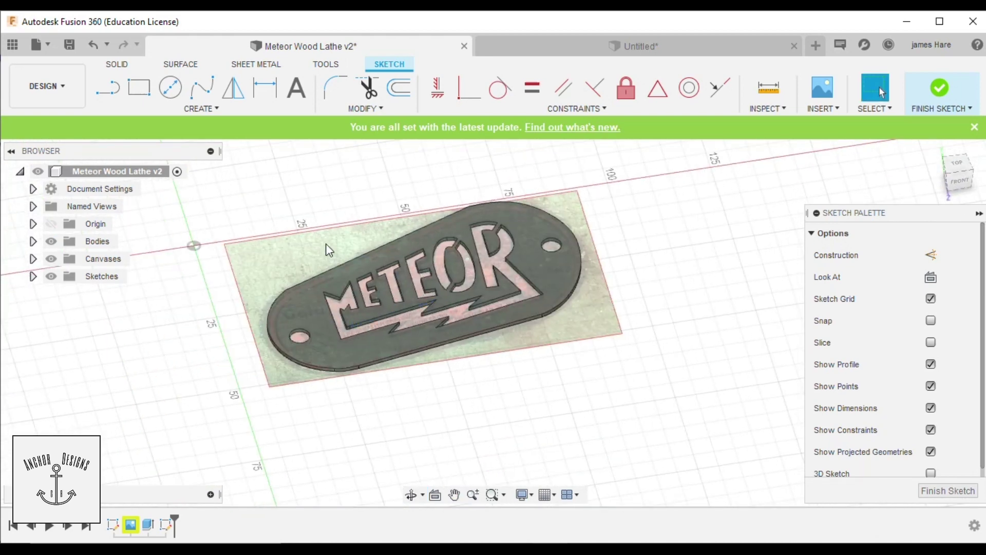